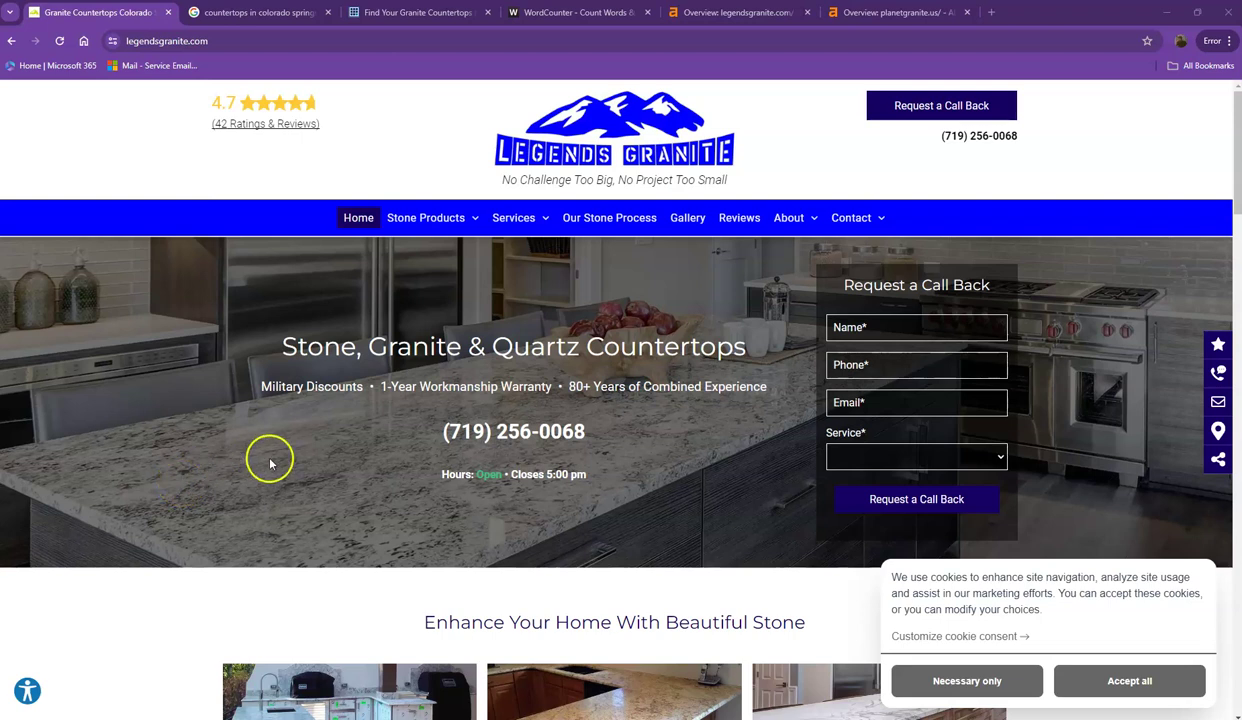
# - Look over the Legends Granite homepage from its header down to the contact form and footer
pyautogui.click(216, 361)
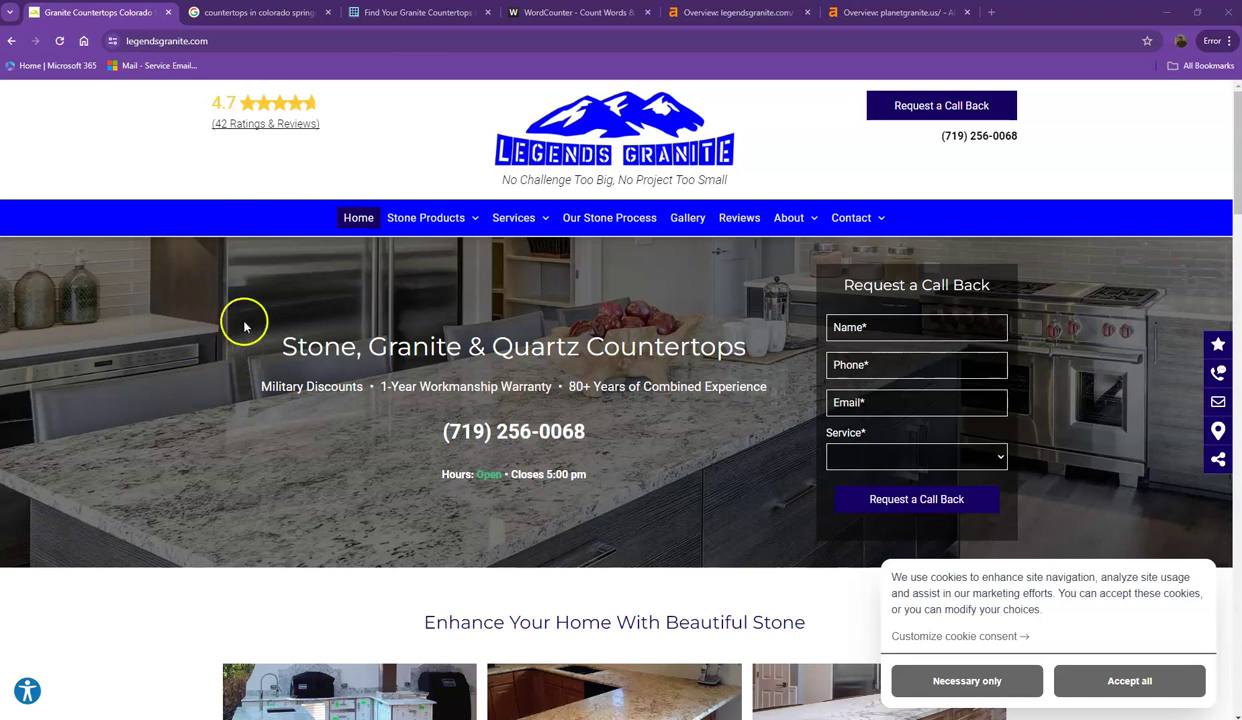
pyautogui.scroll(-5, 246, 324)
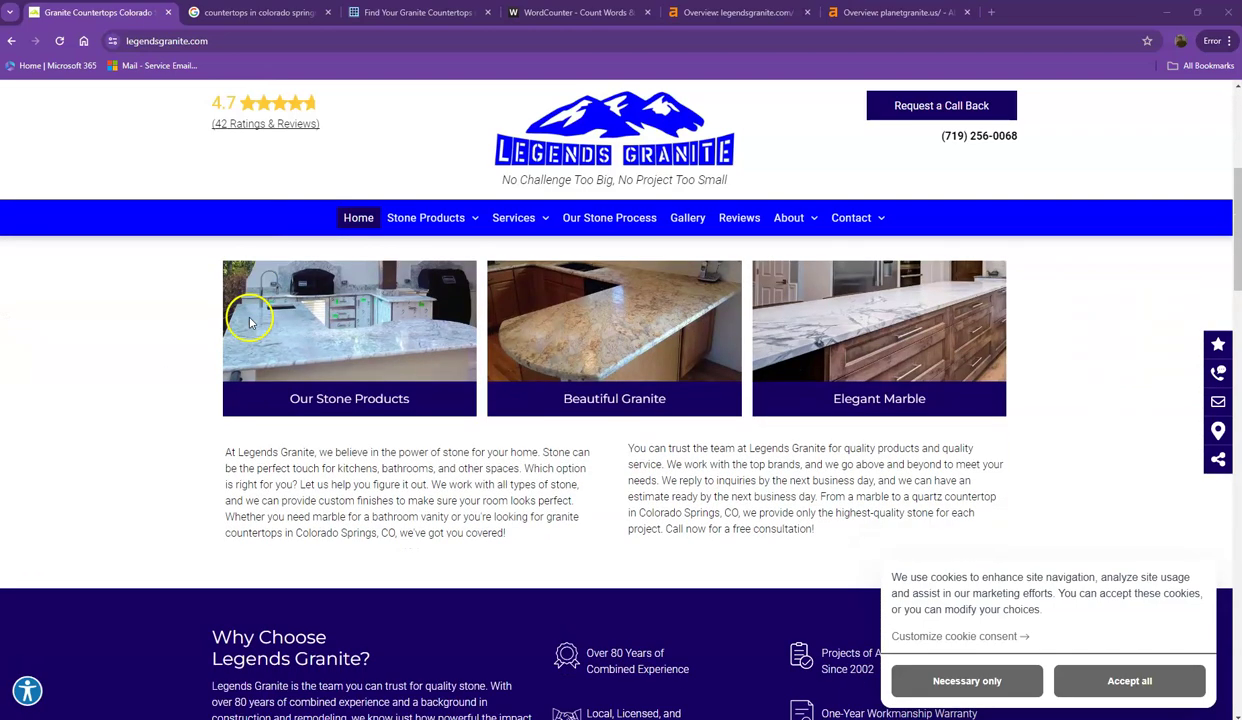
pyautogui.scroll(-10, 168, 328)
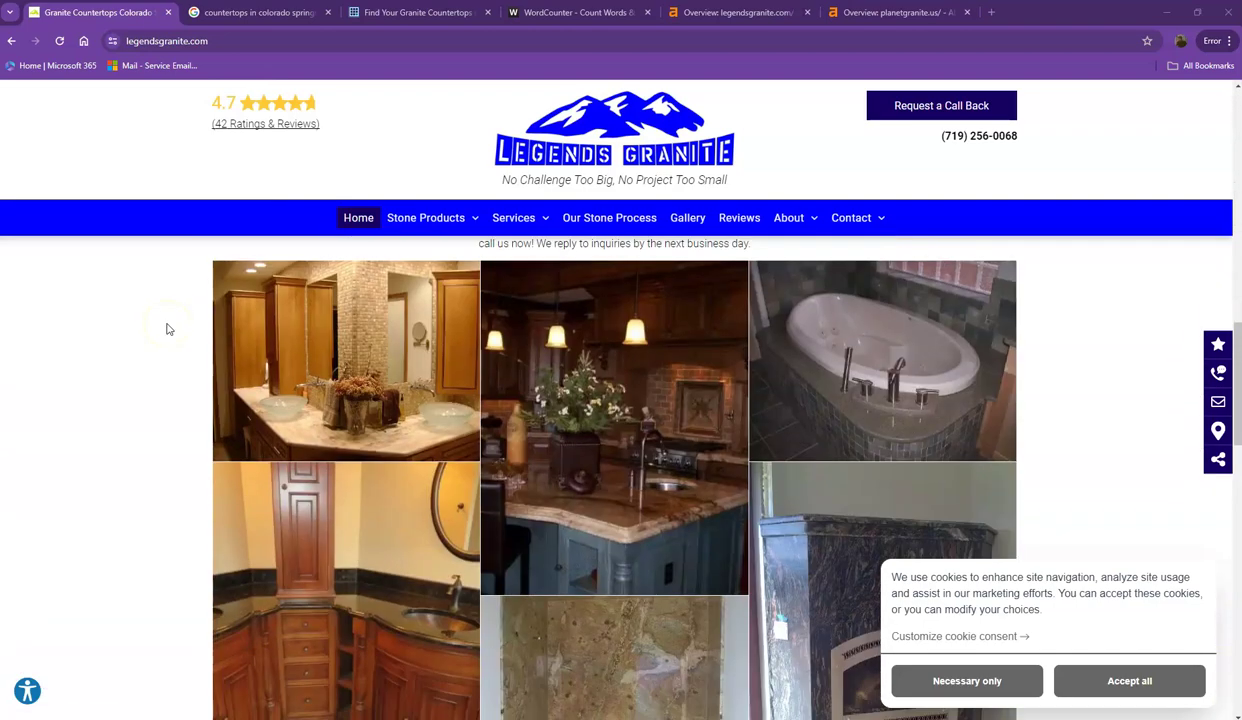
pyautogui.scroll(-10, 167, 328)
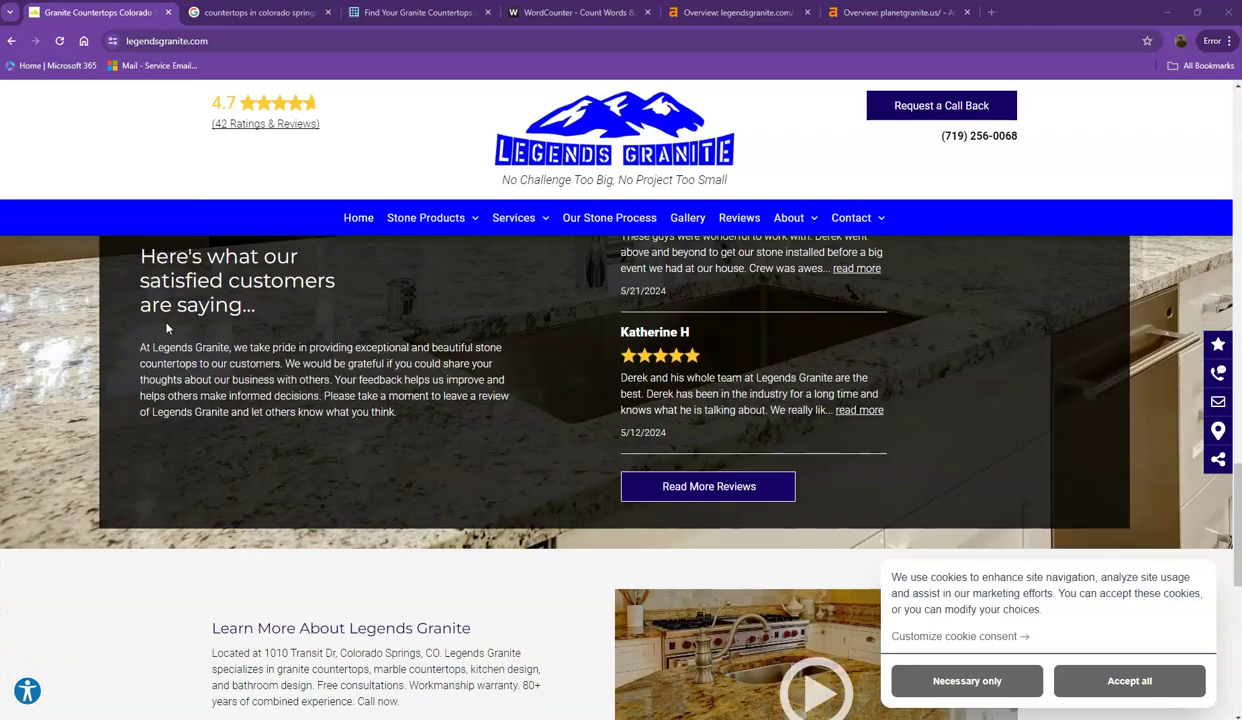
pyautogui.scroll(-5, 167, 328)
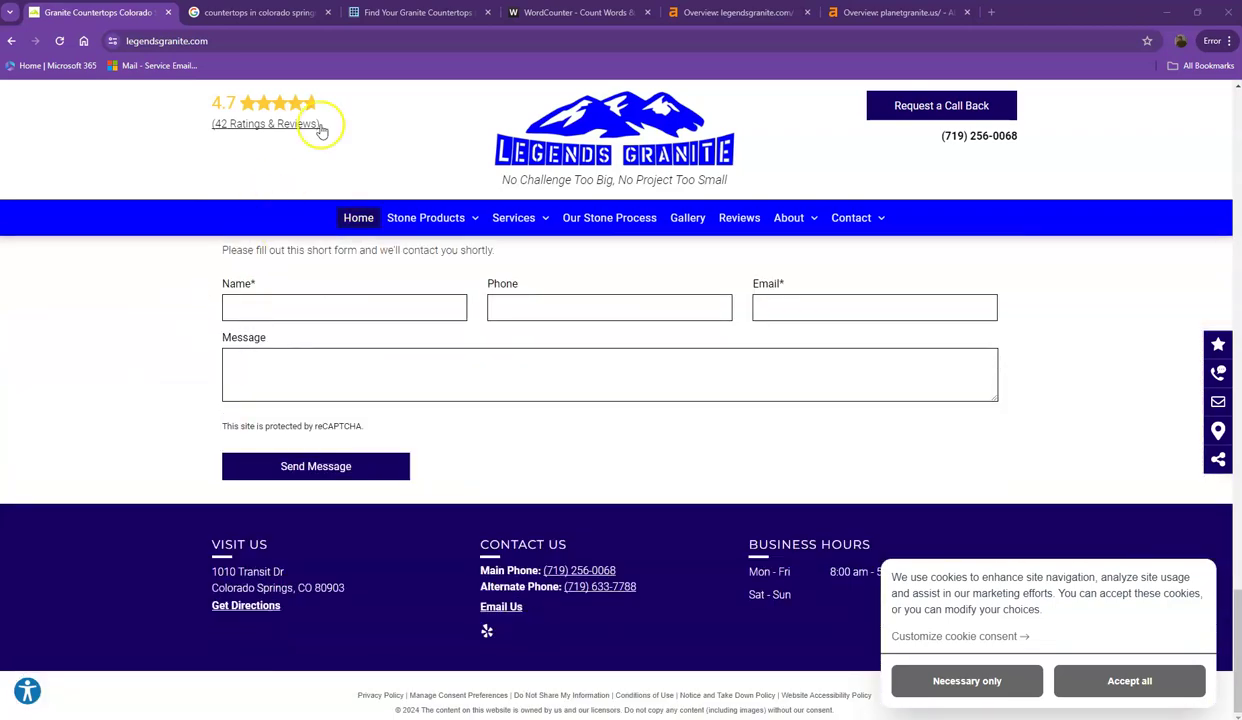
# - Look over the competing Planet Granite homepage, including its stone selection section and header
pyautogui.click(400, 20)
pyautogui.scroll(-3, 286, 252)
pyautogui.scroll(-7, 281, 257)
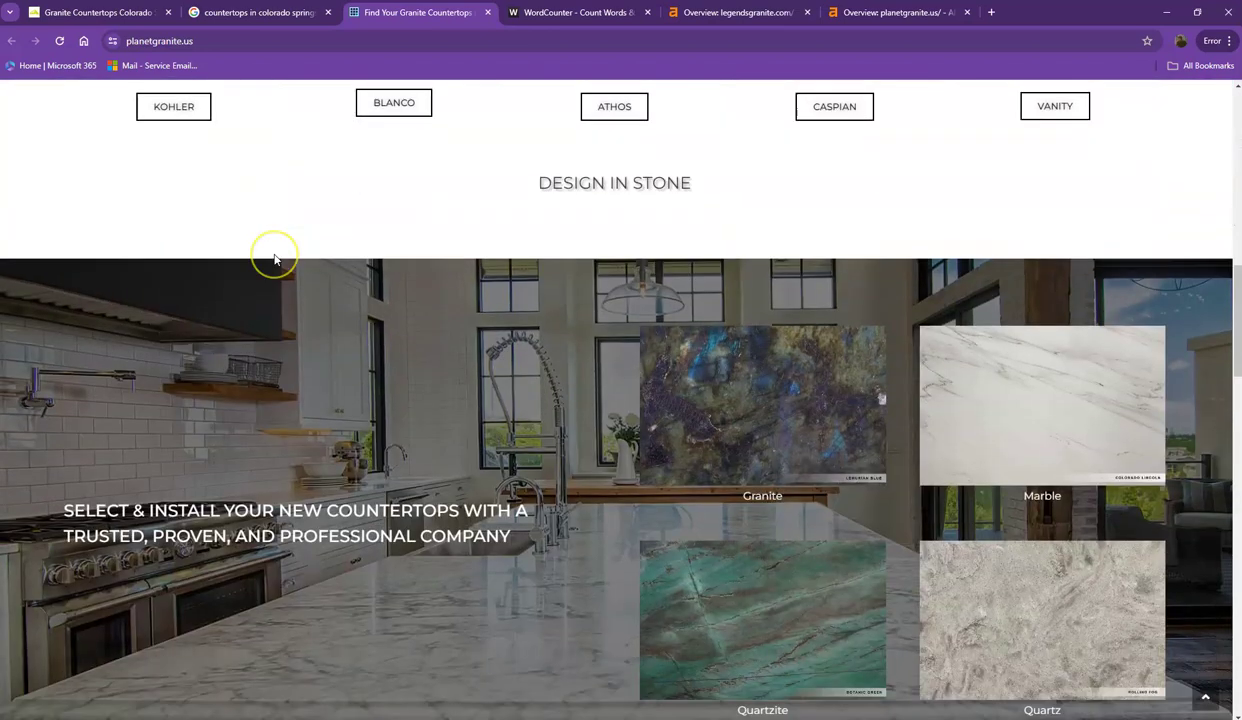
pyautogui.scroll(10, 275, 259)
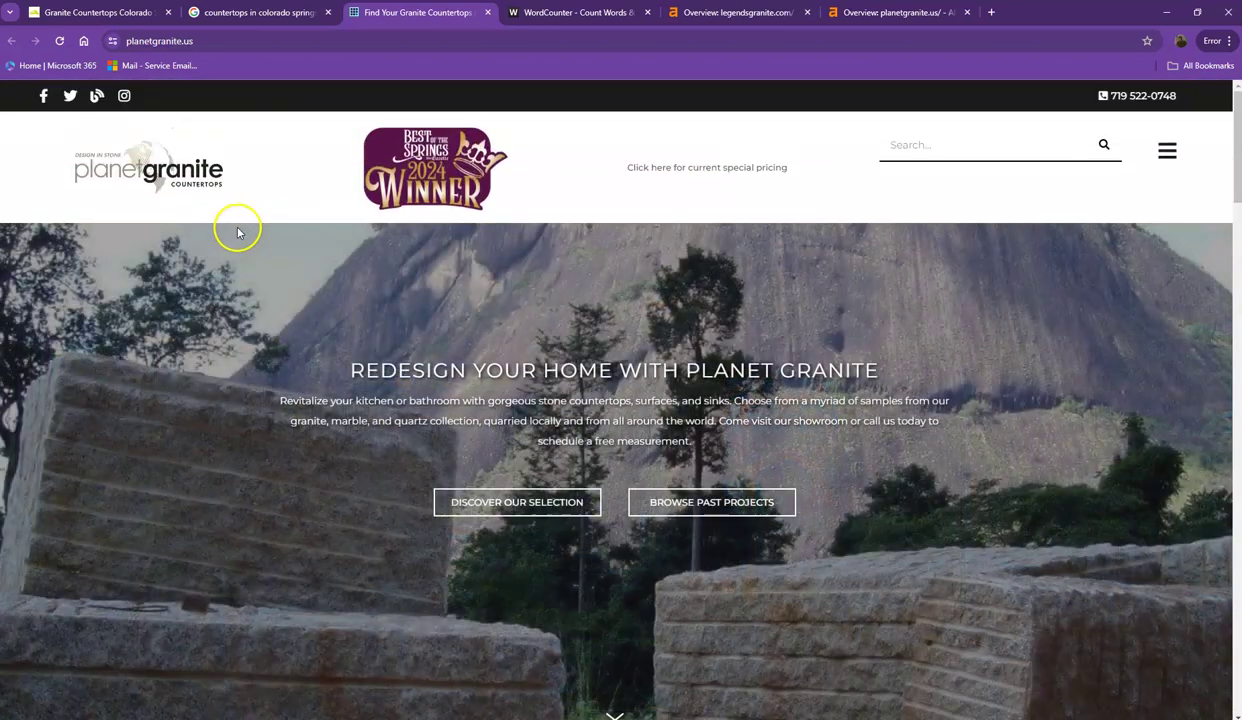
# - Return to the Legends Granite homepage and examine its navigation, gallery, customer reviews, video section and message form
pyautogui.click(113, 9)
pyautogui.scroll(6, 215, 358)
pyautogui.scroll(10, 215, 358)
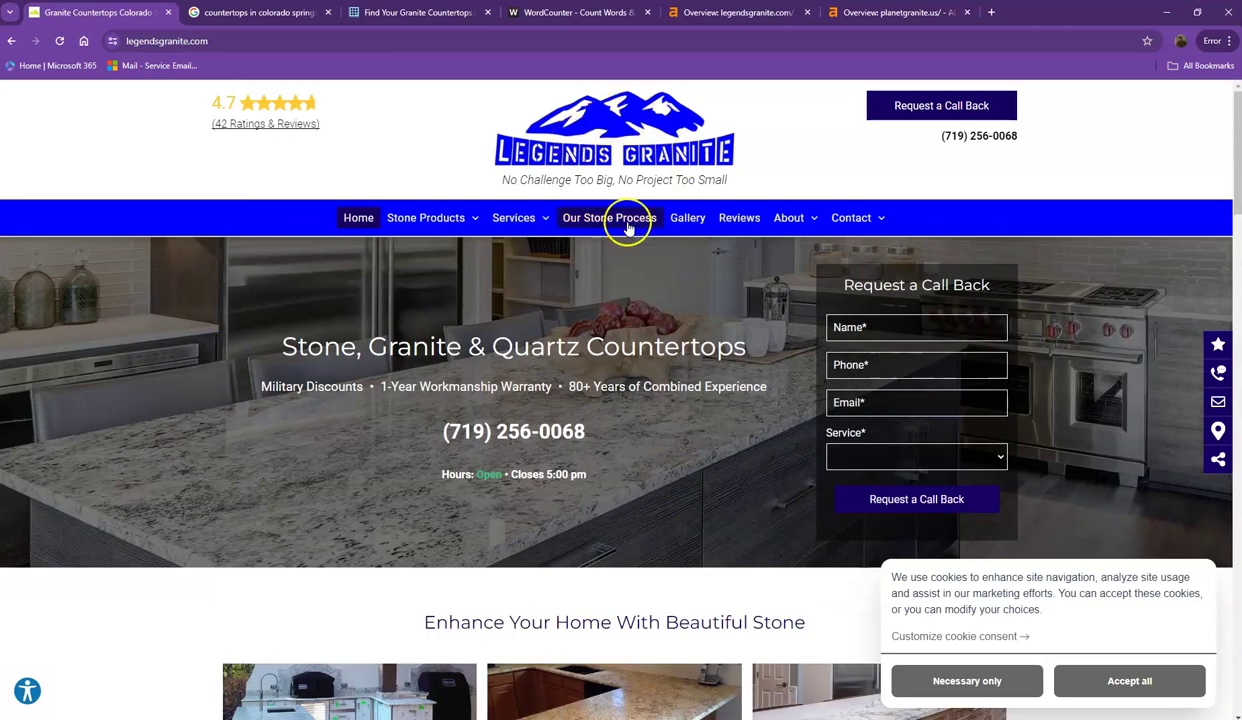
pyautogui.scroll(-6, 554, 308)
pyautogui.scroll(-10, 443, 329)
pyautogui.scroll(-3, 443, 329)
pyautogui.scroll(-2, 435, 327)
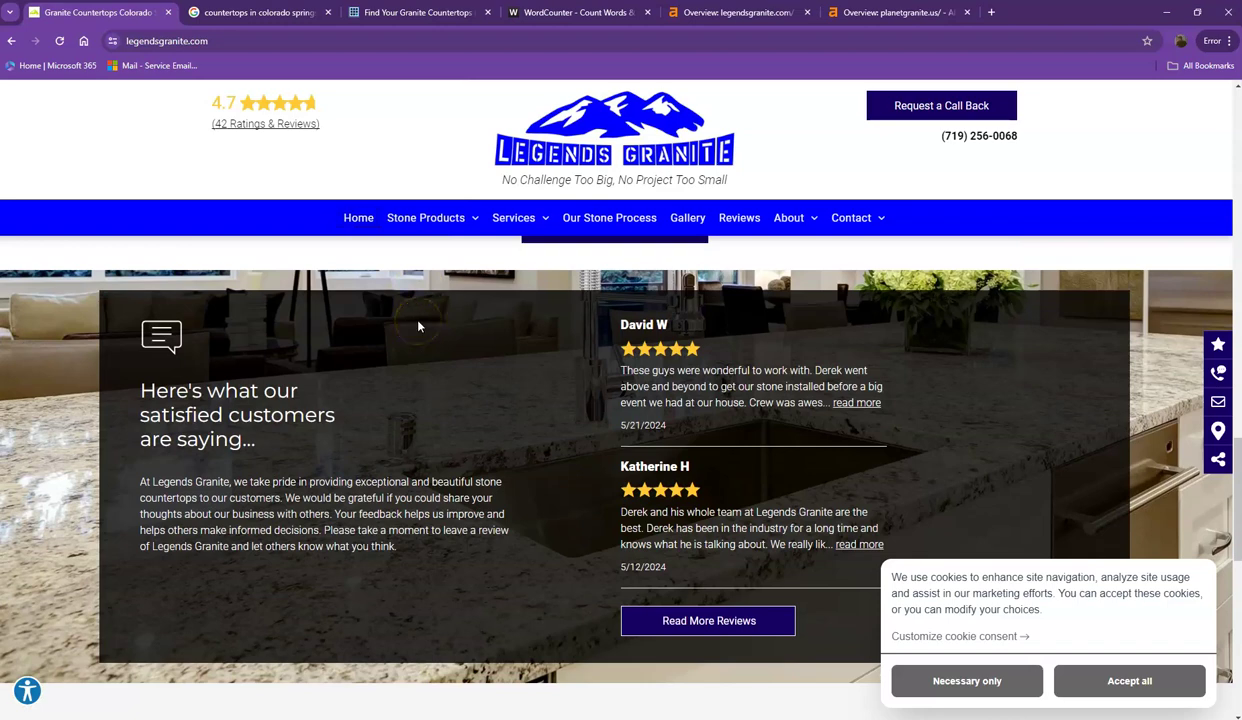
pyautogui.scroll(-4, 531, 404)
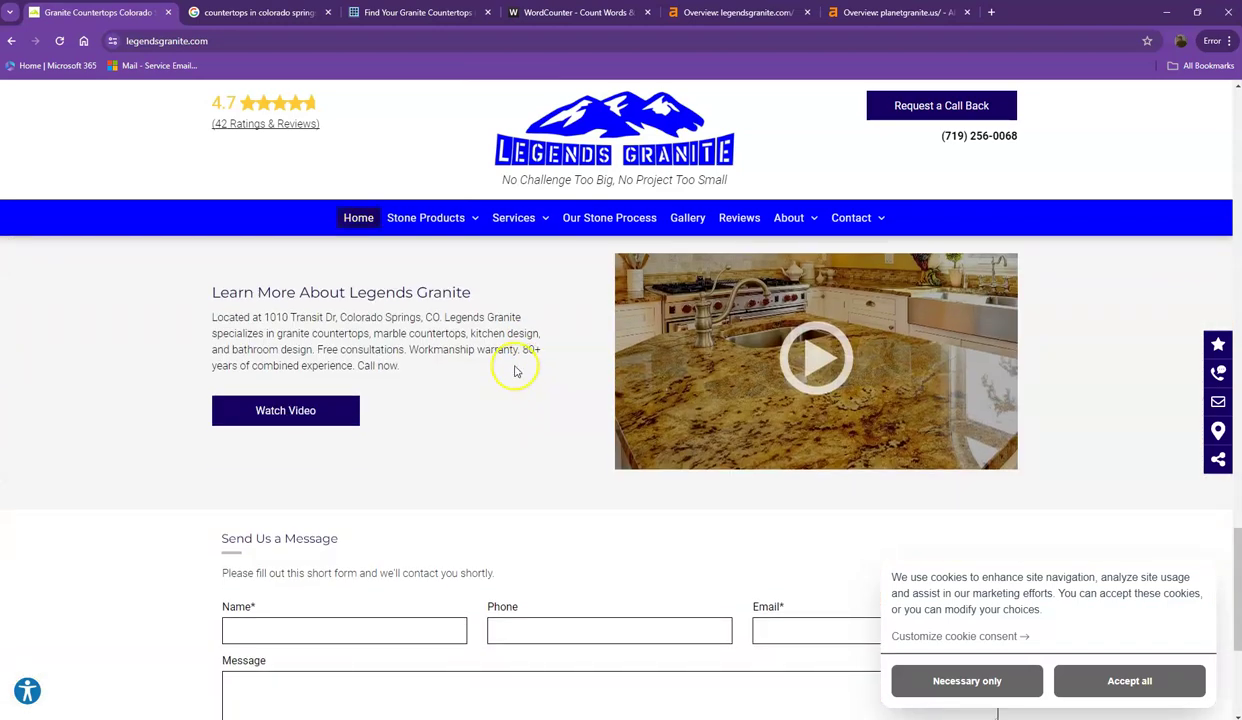
pyautogui.scroll(-3, 514, 368)
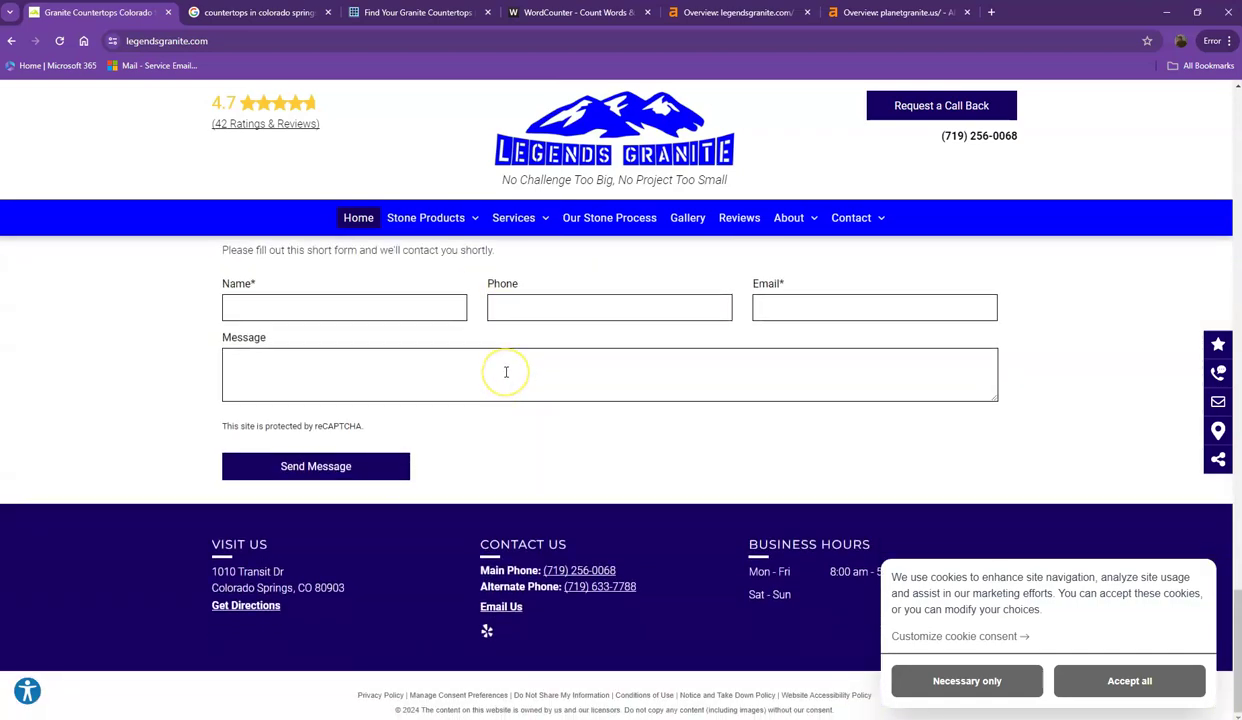
pyautogui.scroll(10, 506, 372)
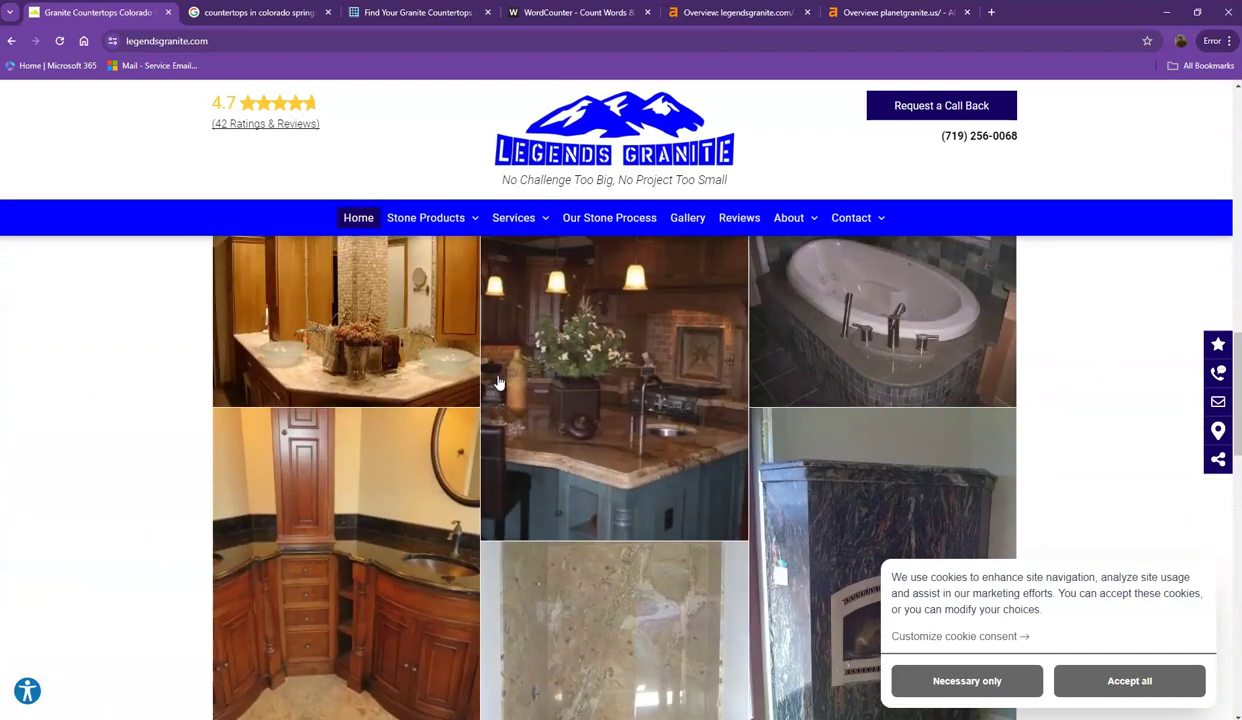
pyautogui.scroll(10, 498, 382)
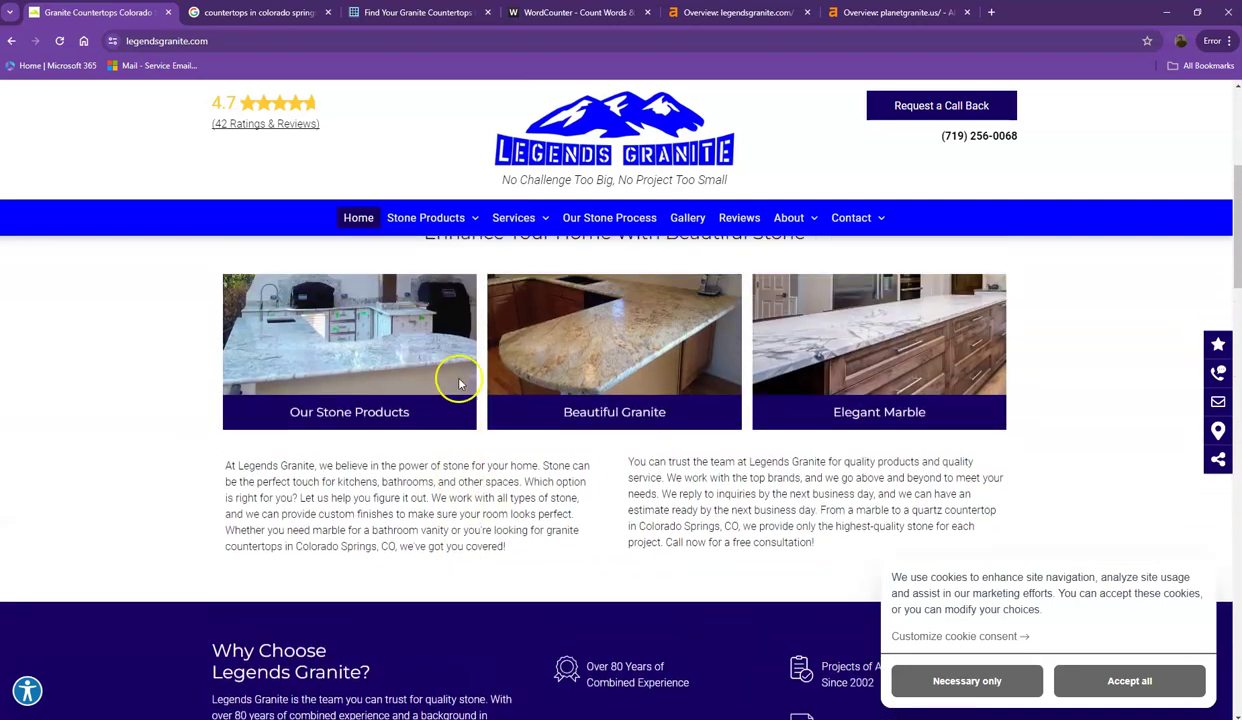
pyautogui.scroll(3, 459, 383)
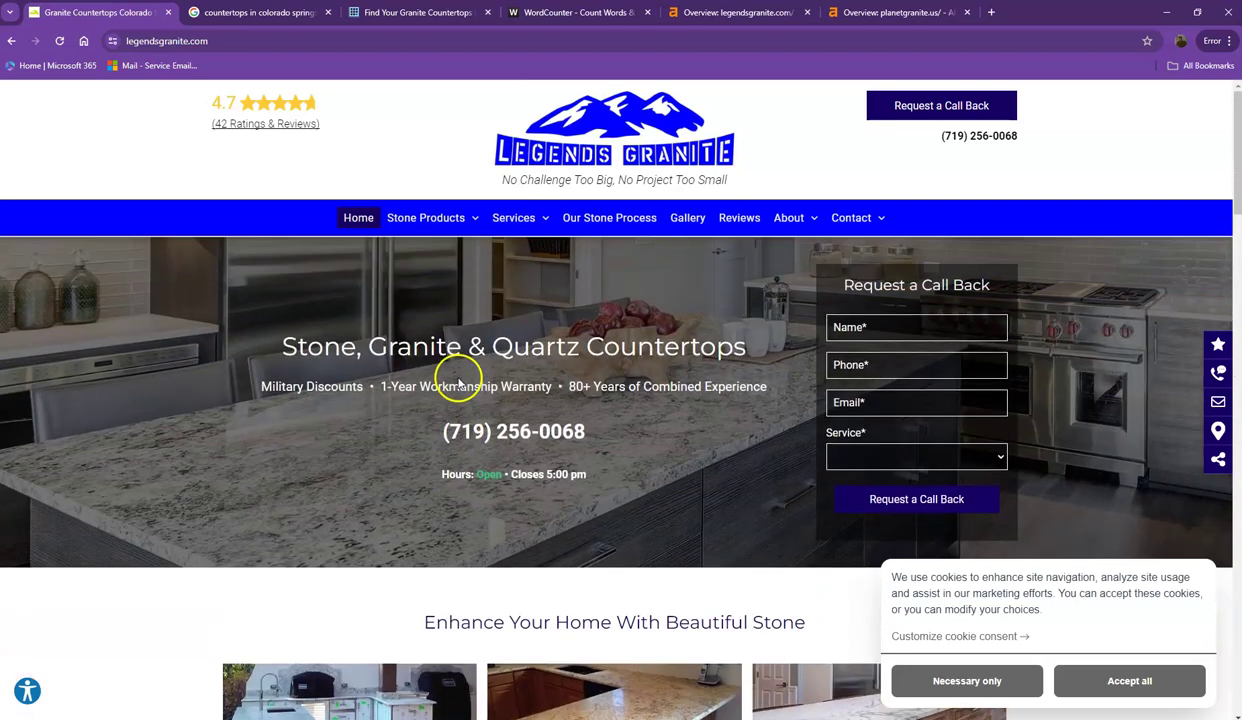
# - Examine the amount of written content in the homepage's stone products, Why Choose Legends Granite and custom stone sections
pyautogui.scroll(-2, 380, 352)
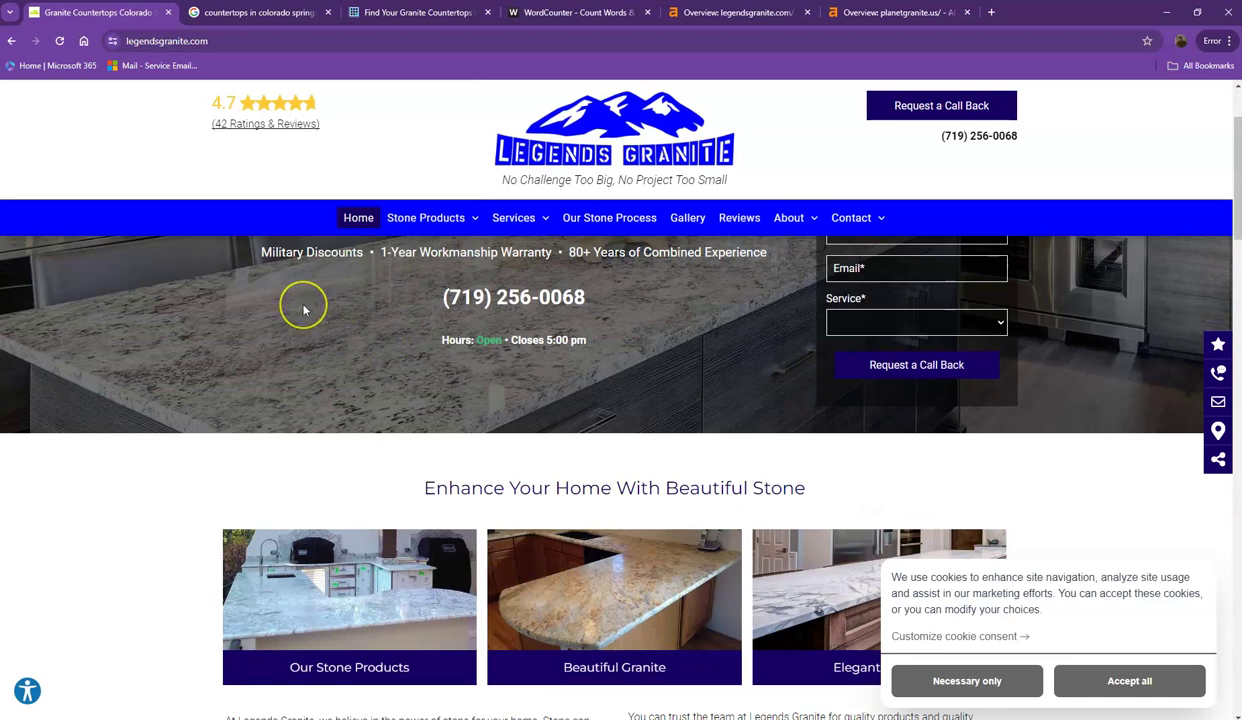
pyautogui.scroll(-5, 307, 318)
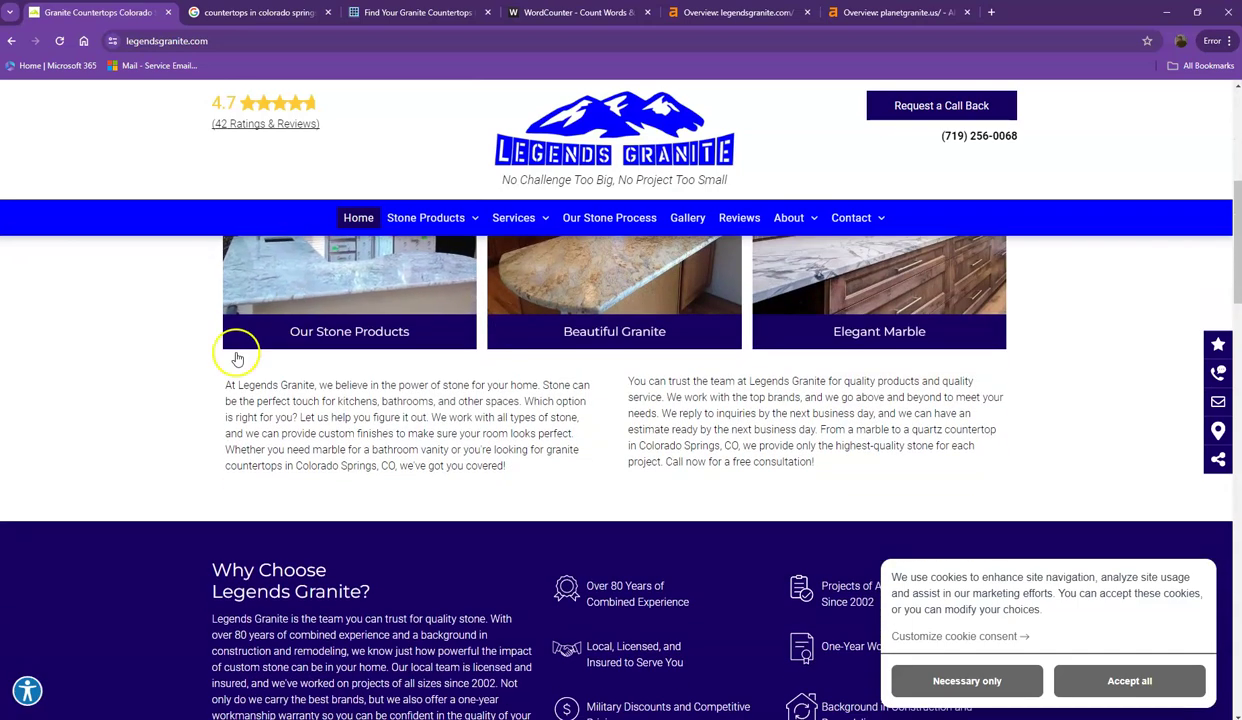
pyautogui.moveTo(237, 358); pyautogui.dragTo(499, 438)
pyautogui.click(505, 438)
pyautogui.scroll(-3, 573, 437)
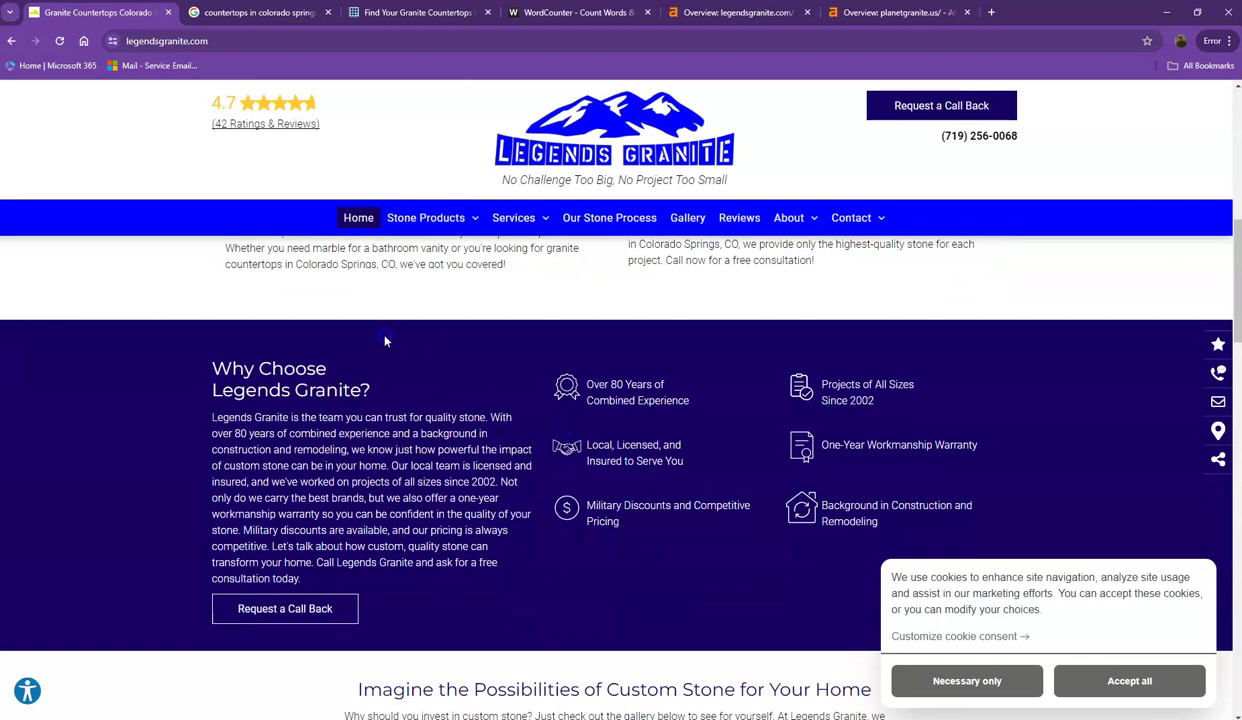
pyautogui.scroll(-4, 384, 342)
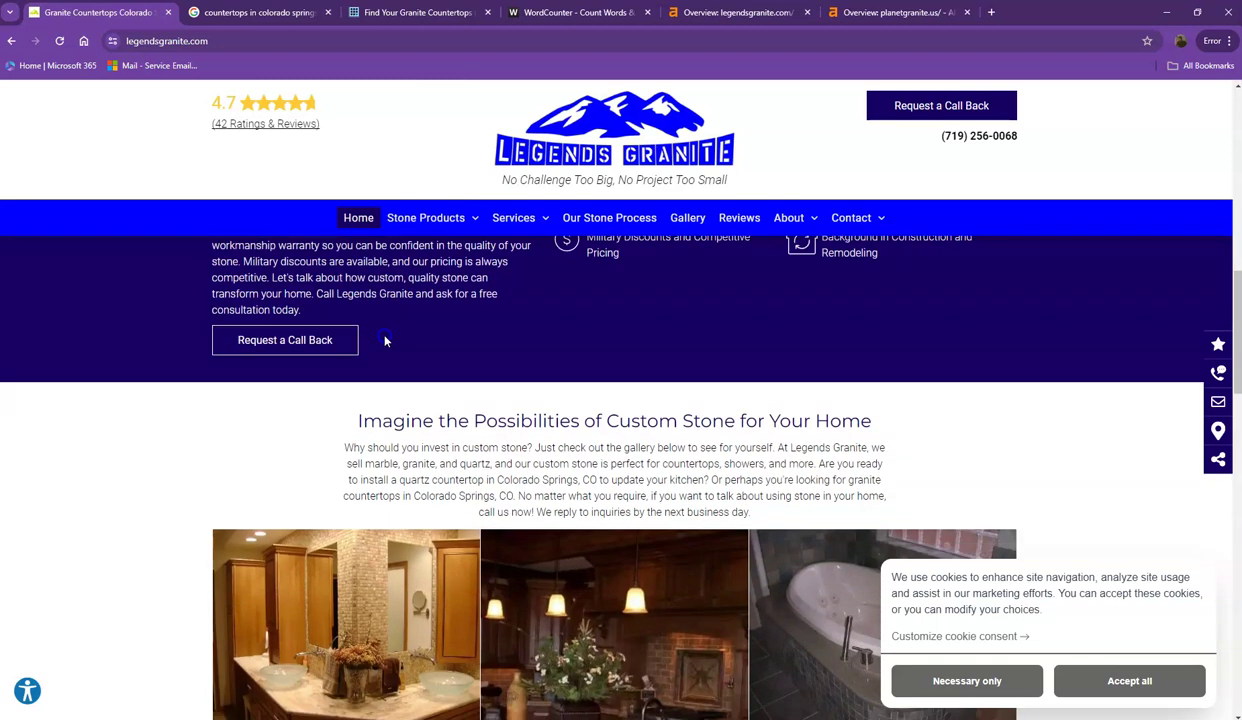
pyautogui.scroll(8, 445, 350)
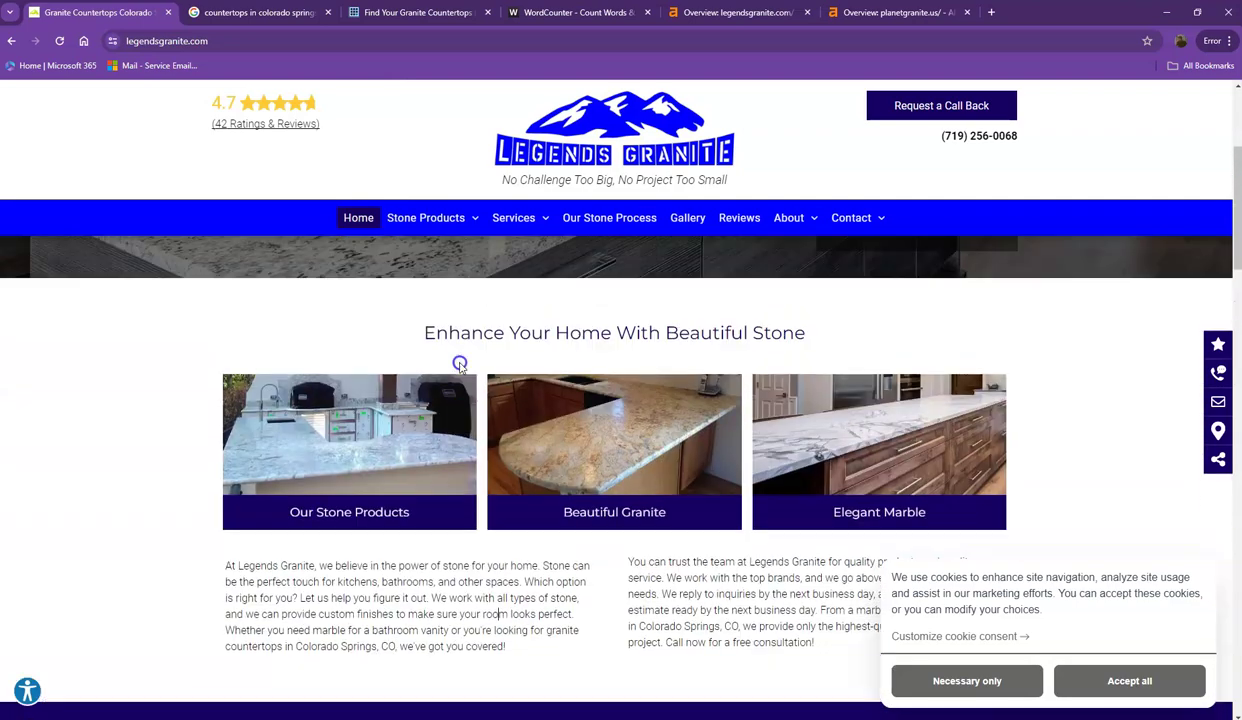
pyautogui.scroll(-10, 447, 368)
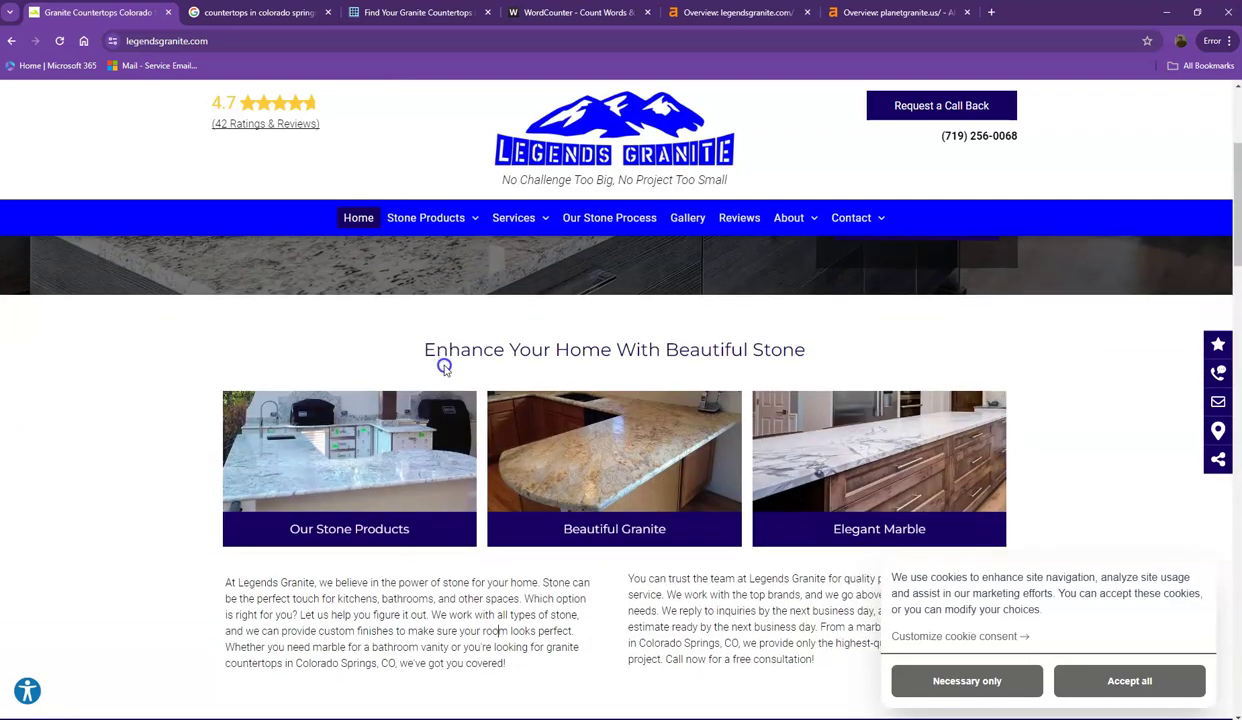
pyautogui.scroll(-3, 445, 371)
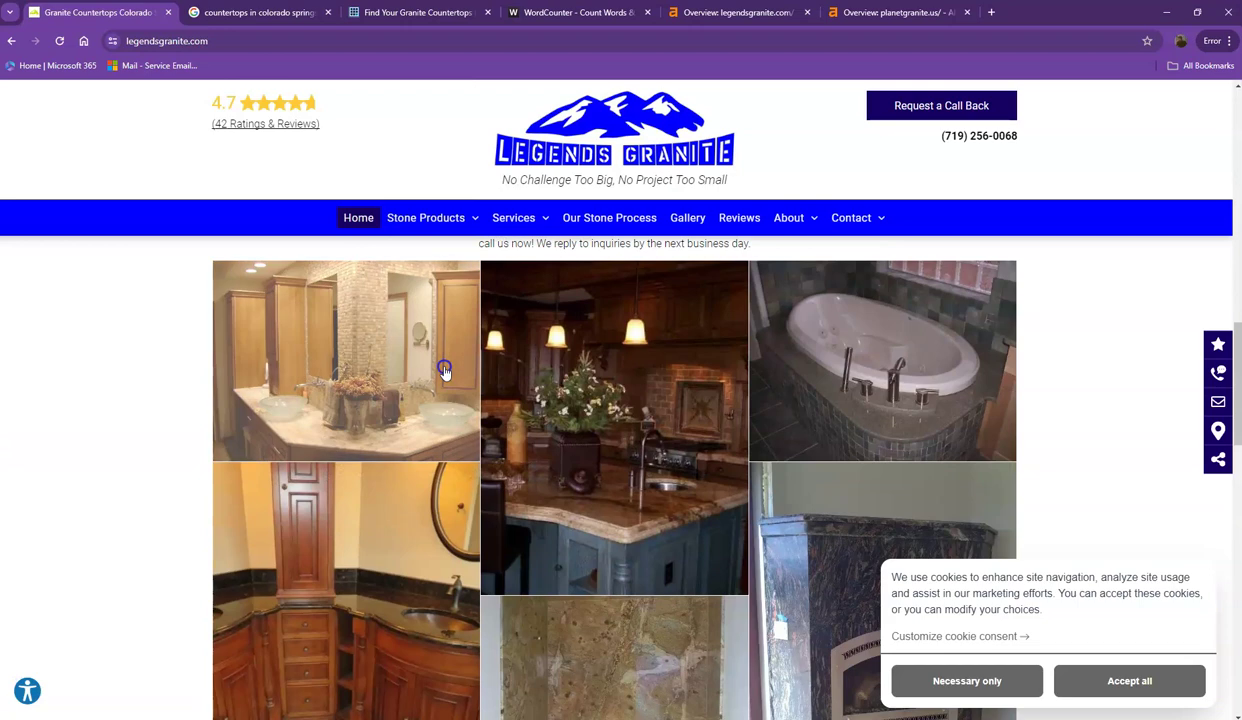
# - Copy all the text of the Legends Granite homepage and paste it into WordCounter
pyautogui.hotkey('ctrl', 'a')
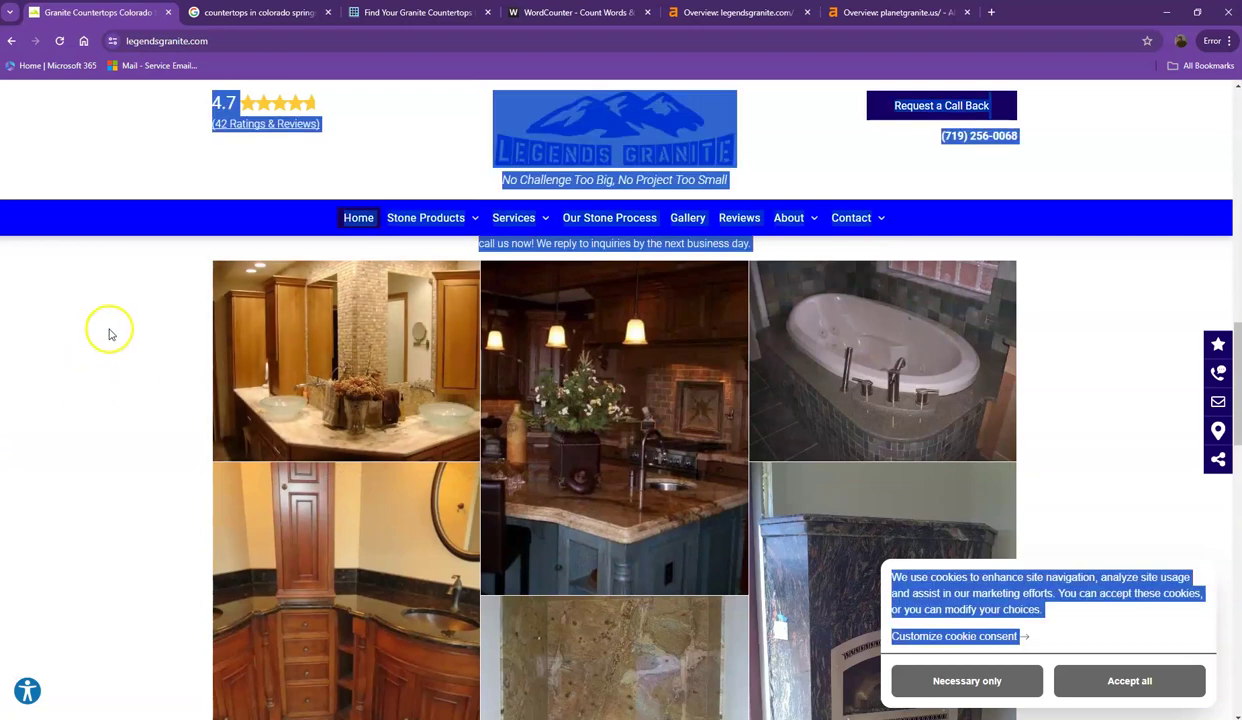
pyautogui.scroll(4, 115, 322)
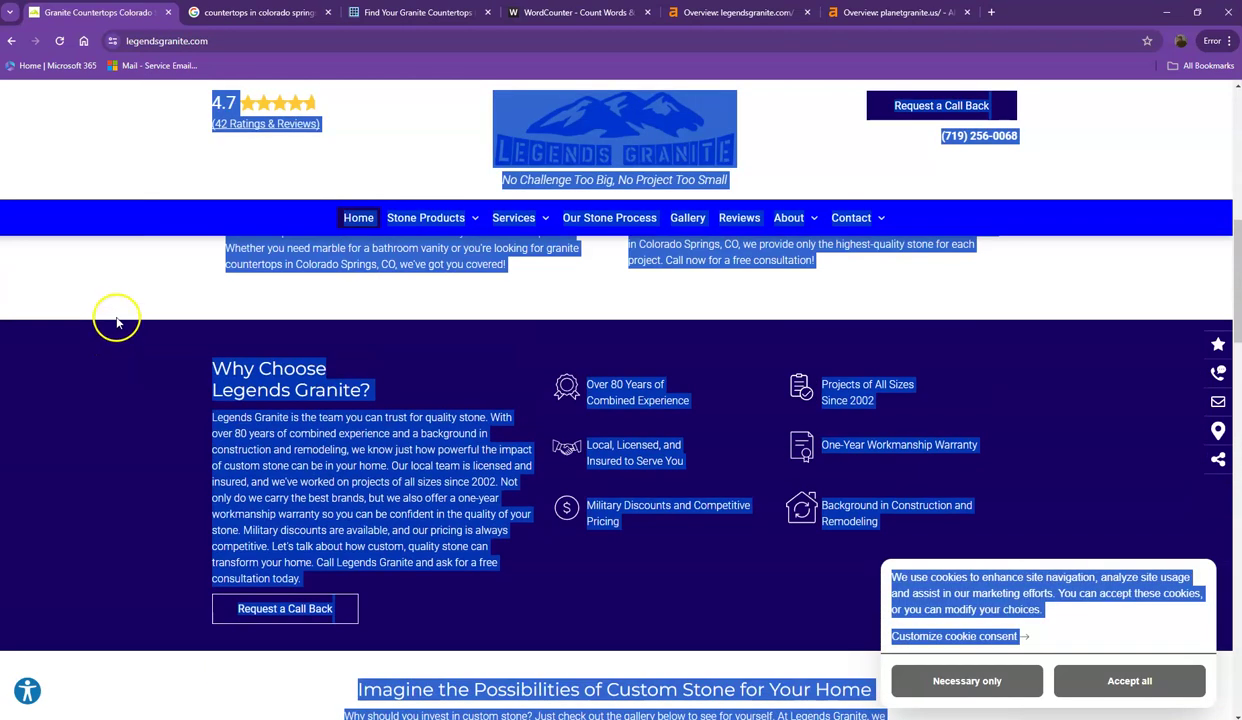
pyautogui.click(116, 313)
pyautogui.click(575, 12)
pyautogui.click(372, 232)
pyautogui.hotkey('ctrl', 'v')
pyautogui.scroll(10, 352, 362)
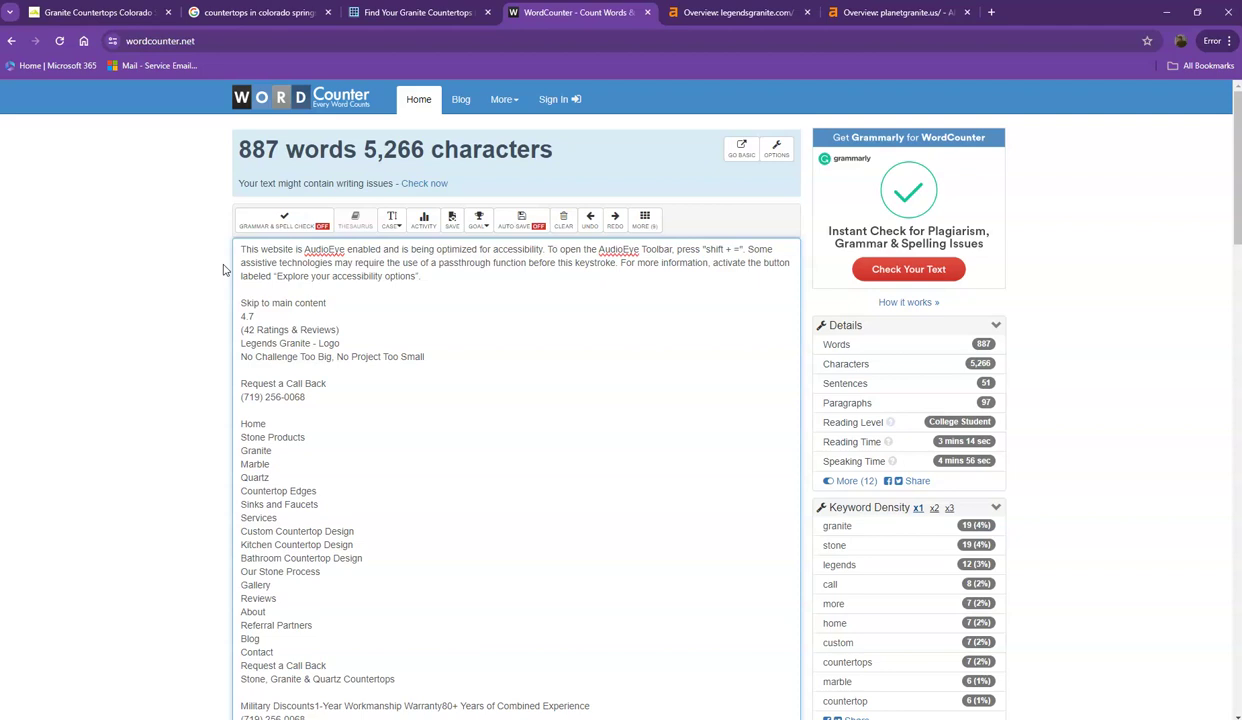
# - Check the pasted homepage text's word count details and single-word keyword density in WordCounter
pyautogui.click(117, 13)
pyautogui.scroll(3, 150, 250)
pyautogui.click(617, 13)
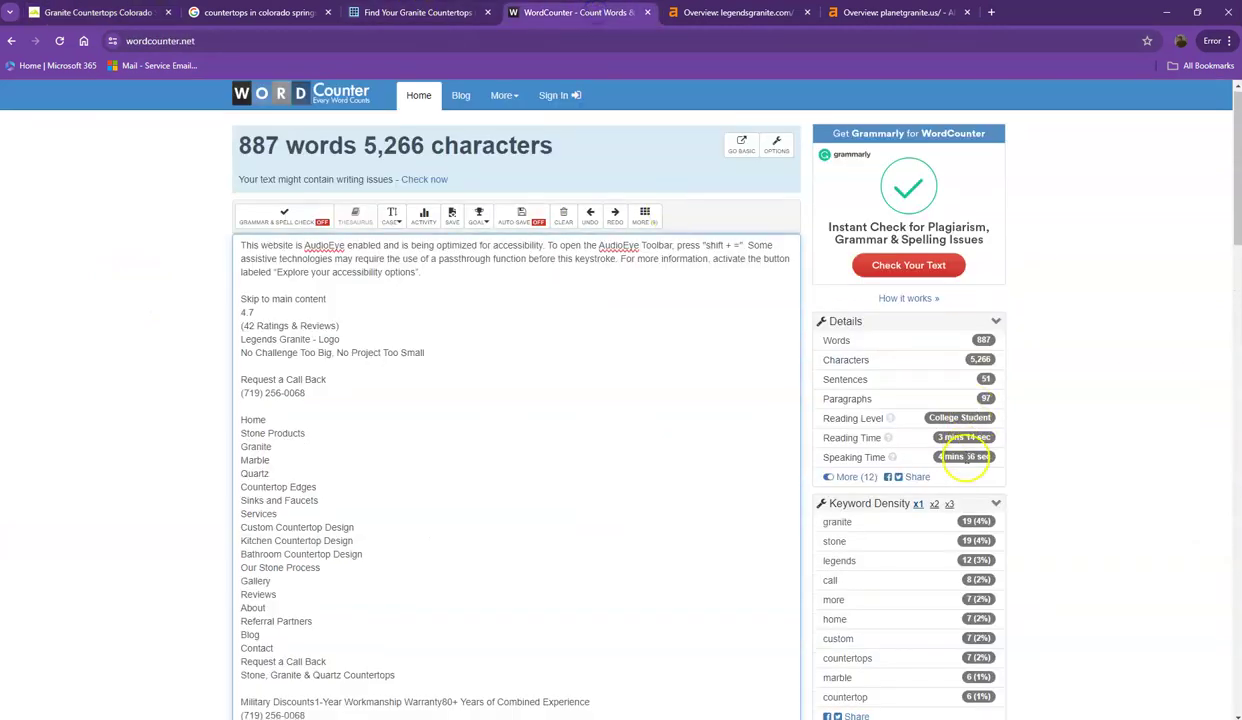
pyautogui.scroll(-1, 885, 450)
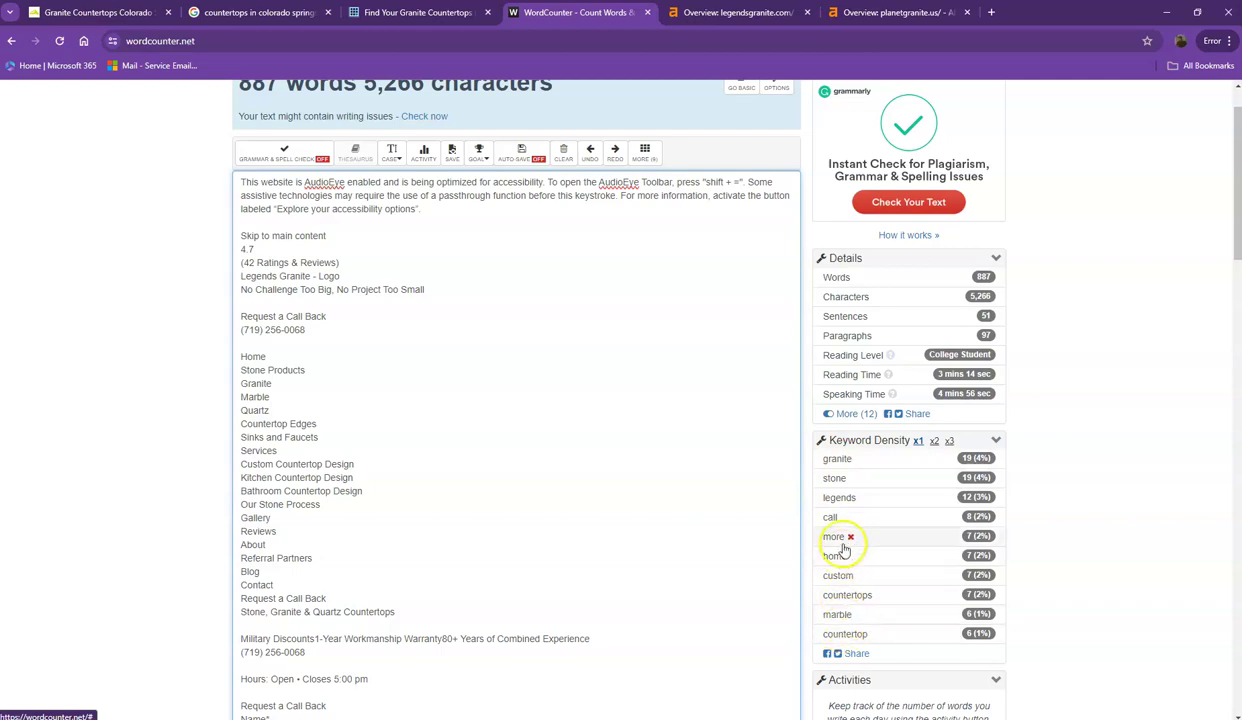
# - Review the Legends Granite homepage content again, down to the customer reviews and video section
pyautogui.click(110, 13)
pyautogui.scroll(-5, 210, 360)
pyautogui.scroll(-10, 178, 415)
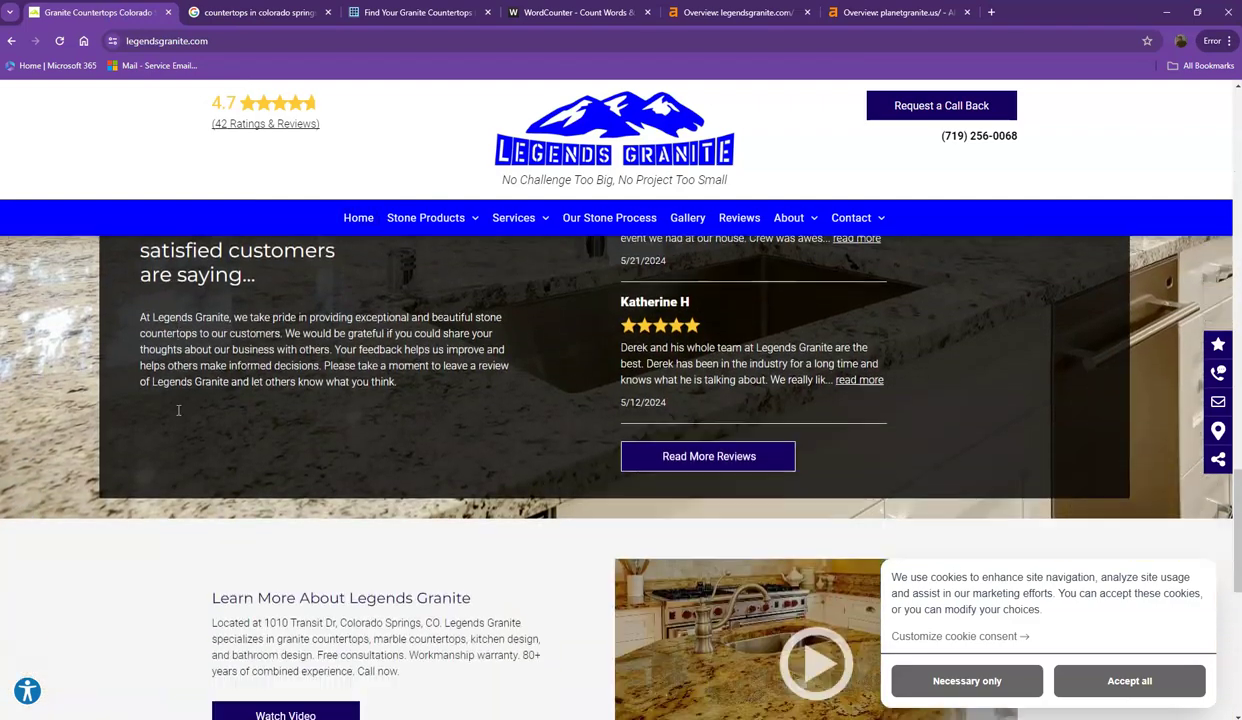
pyautogui.scroll(9, 272, 249)
pyautogui.scroll(2, 232, 300)
# - Examine the Google results for "countertops in colorado springs", covering the map listings and the organic results below them
pyautogui.click(250, 13)
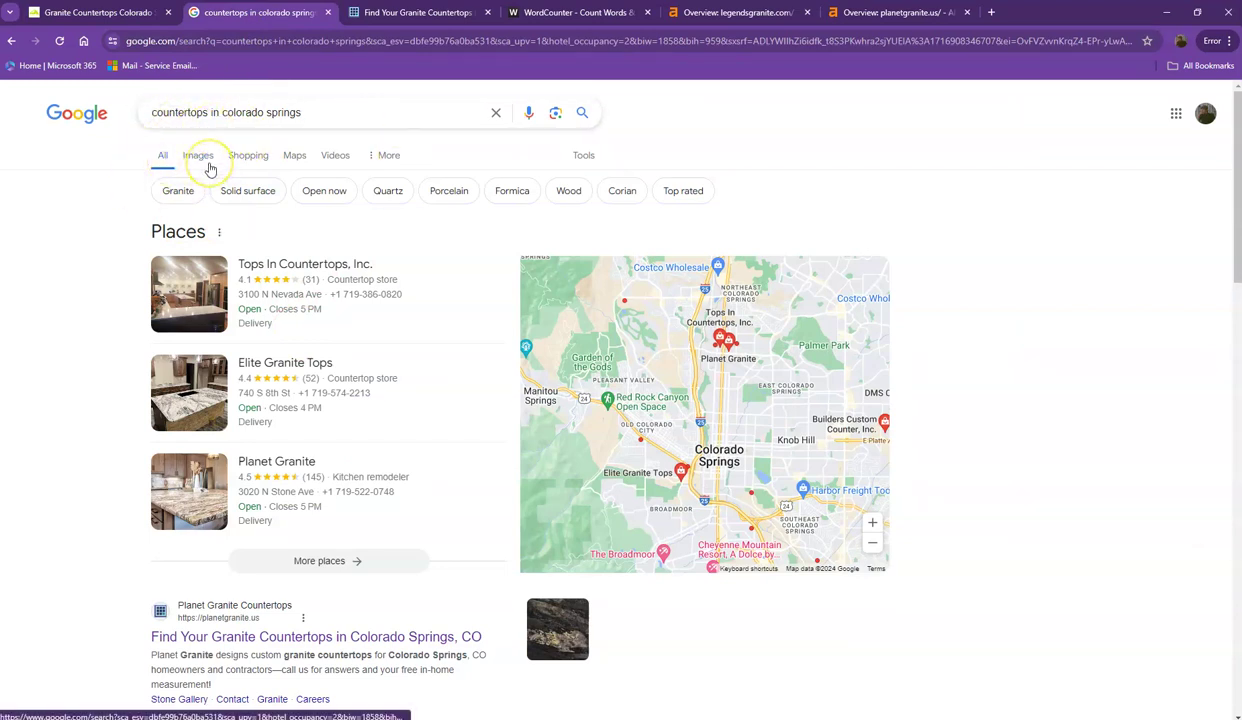
pyautogui.moveTo(222, 268)
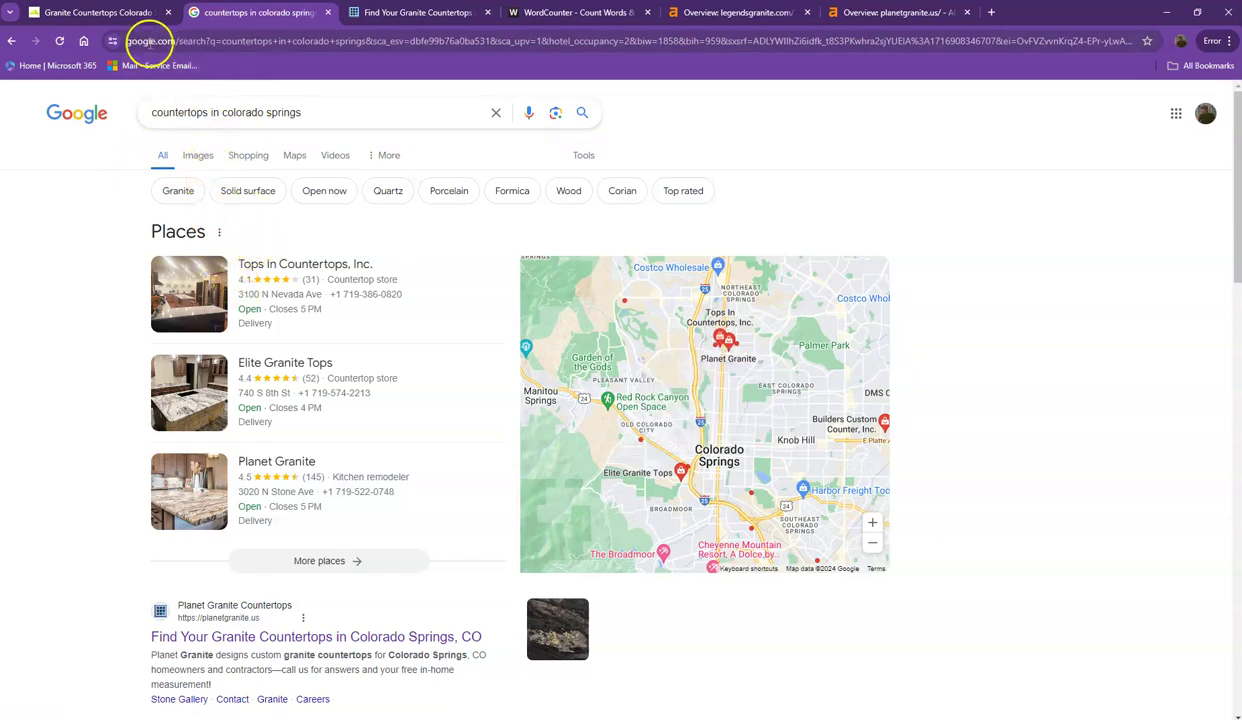
pyautogui.click(107, 14)
pyautogui.click(250, 14)
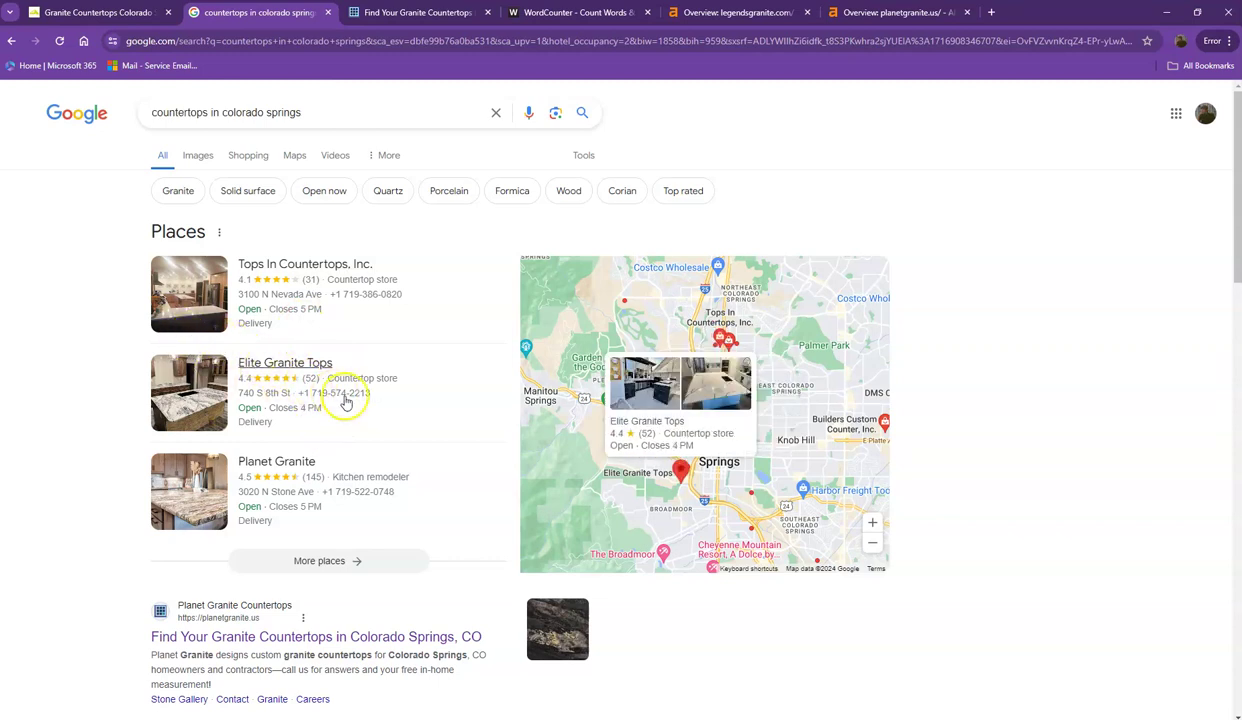
pyautogui.scroll(-1, 350, 402)
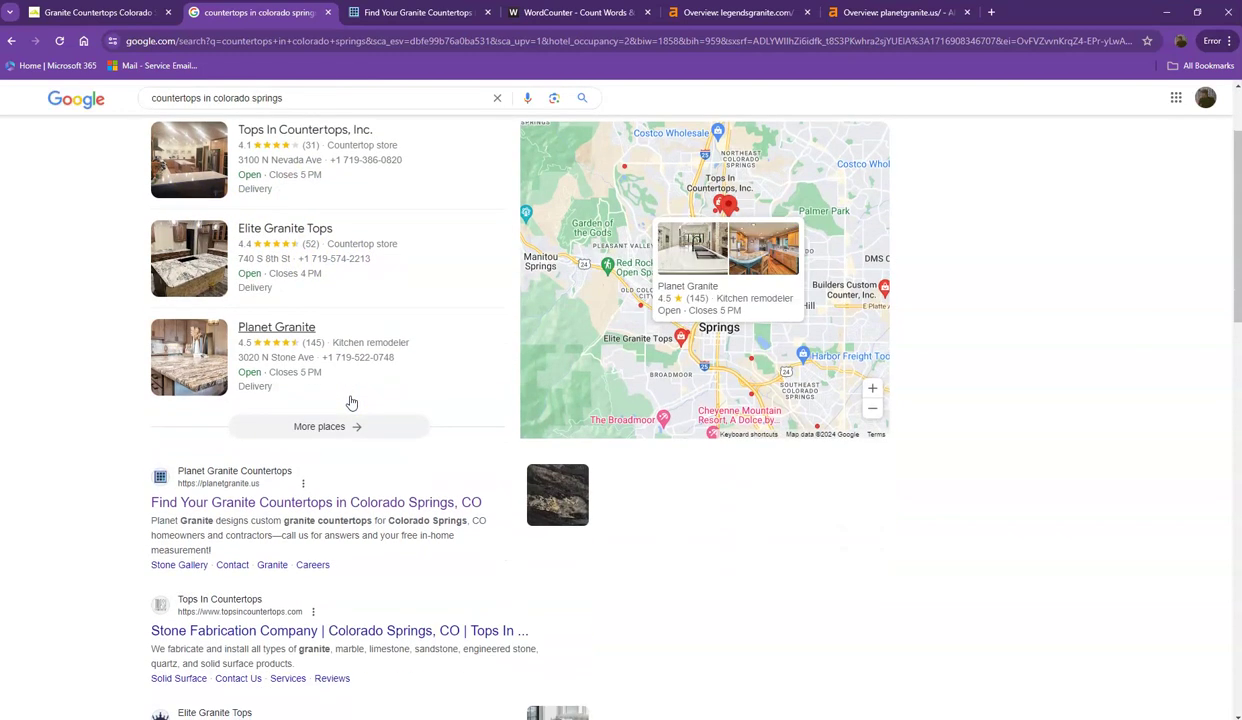
pyautogui.scroll(1, 350, 402)
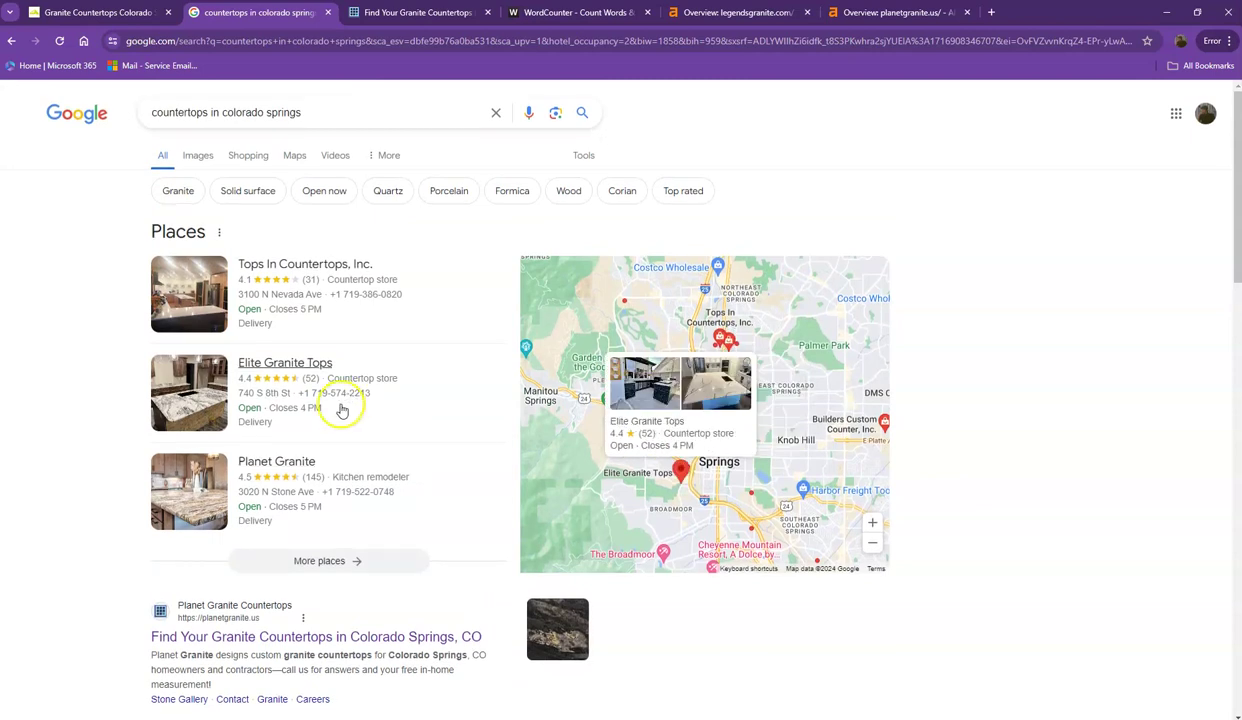
pyautogui.scroll(-2, 337, 413)
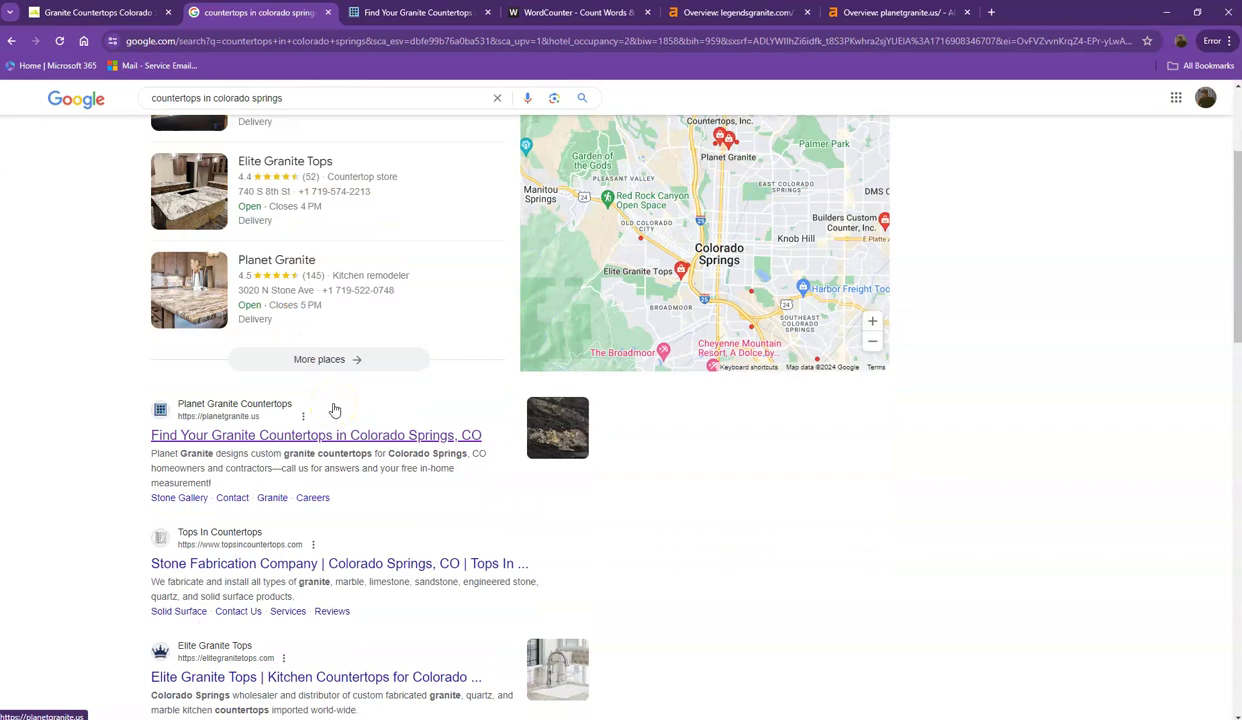
pyautogui.scroll(-1, 113, 405)
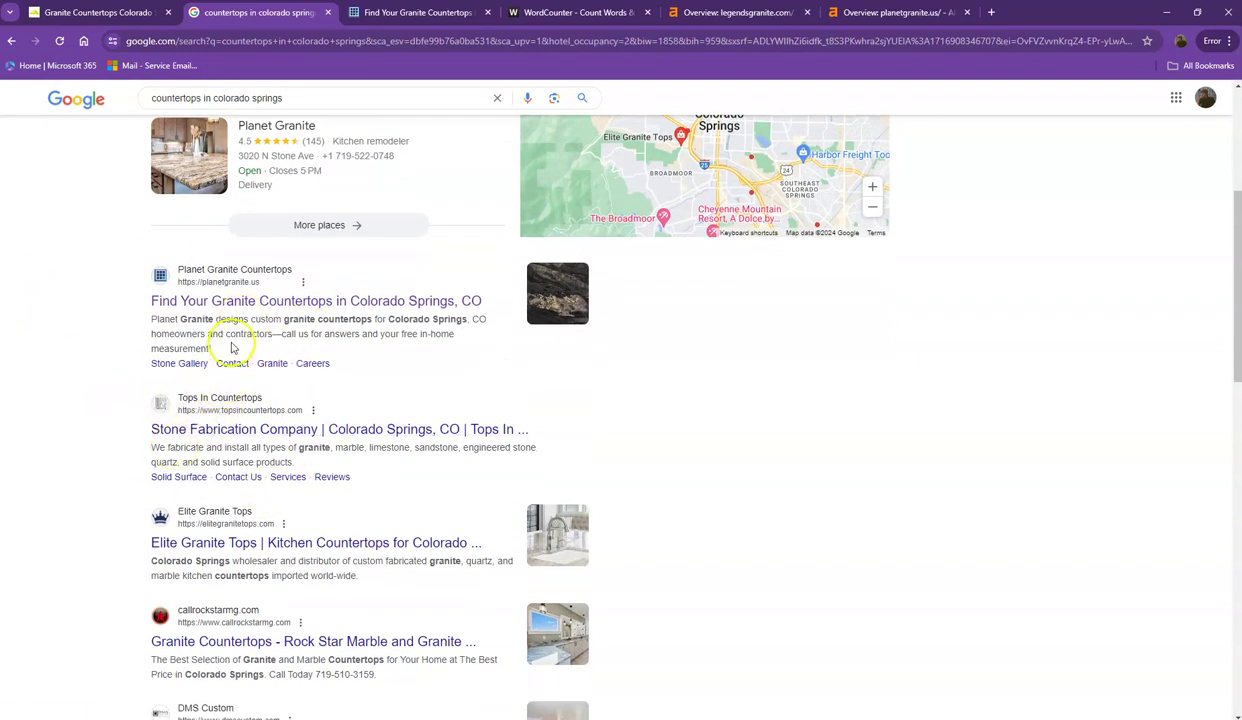
pyautogui.scroll(-2, 244, 376)
pyautogui.scroll(-3, 242, 385)
pyautogui.scroll(-2, 245, 393)
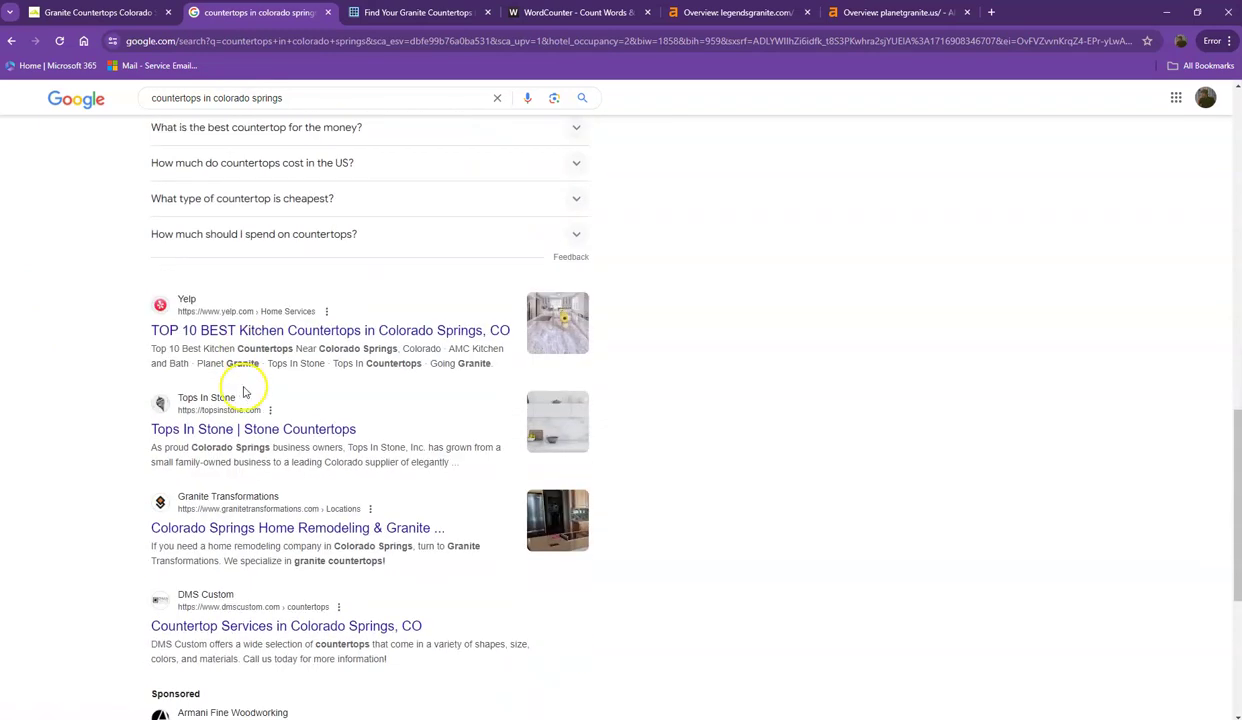
# - Locate Planet Granite's listing in the Google results and review its homepage content down to the footer
pyautogui.scroll(7, 243, 392)
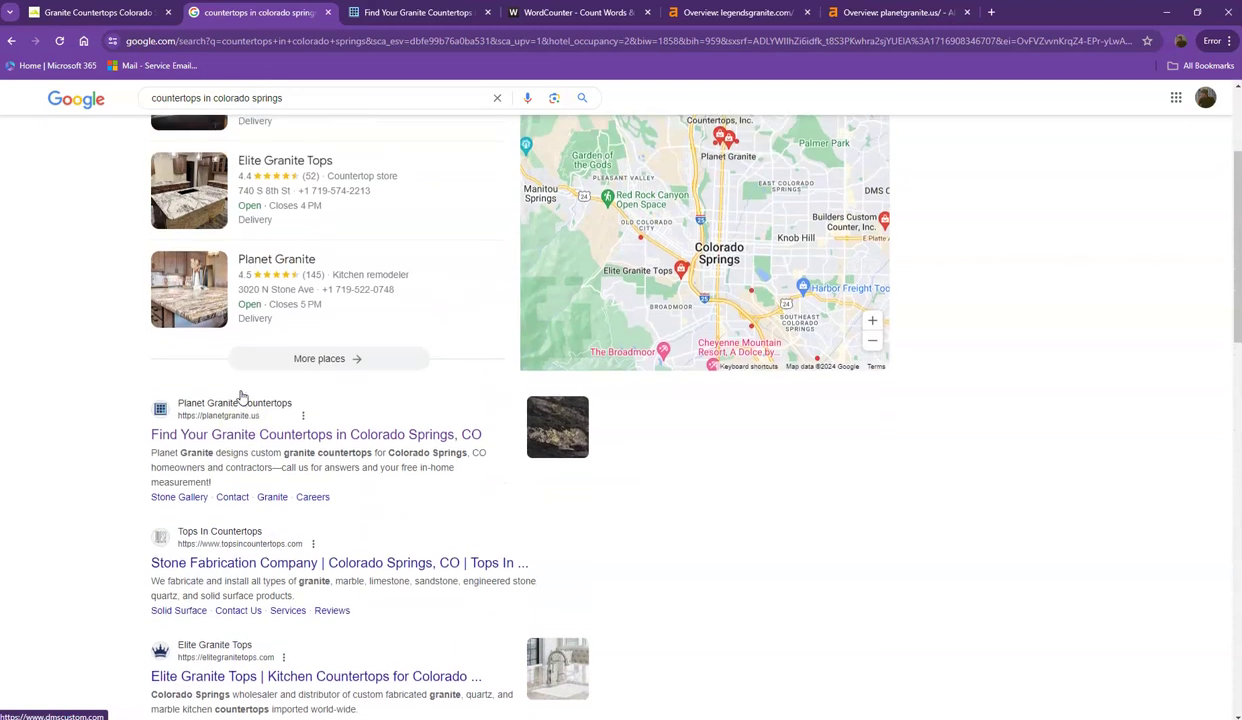
pyautogui.scroll(-1, 105, 400)
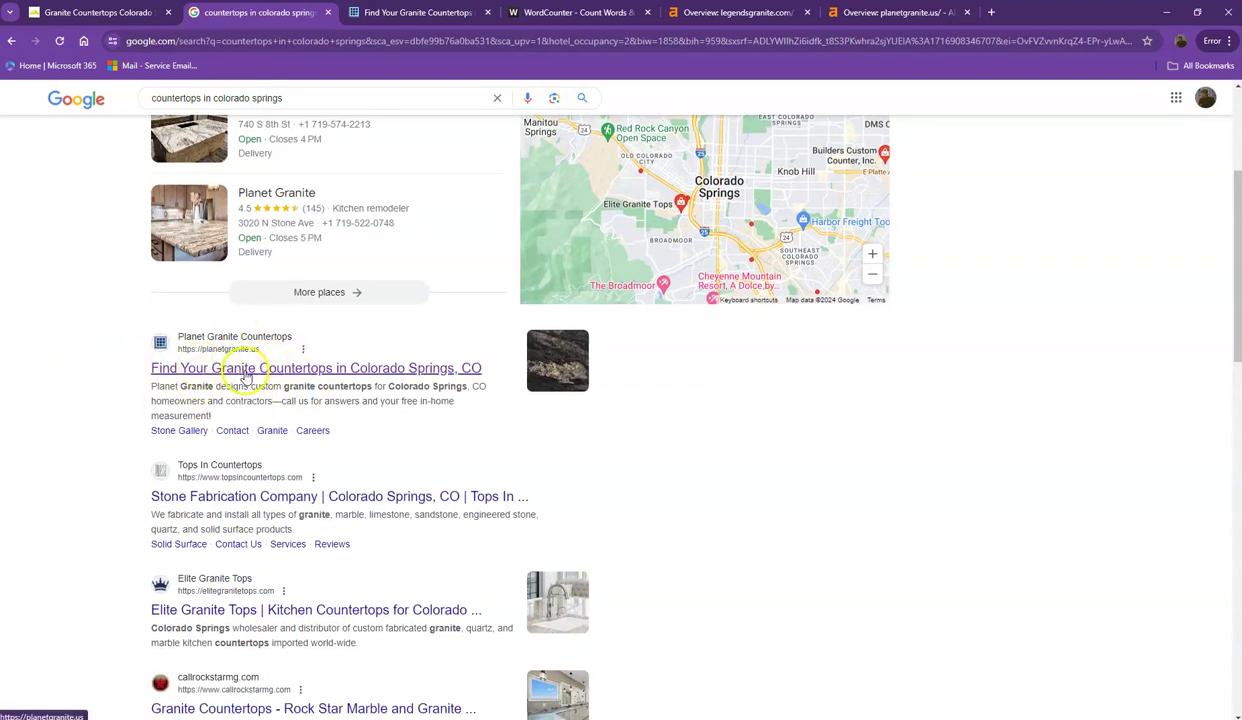
pyautogui.click(405, 14)
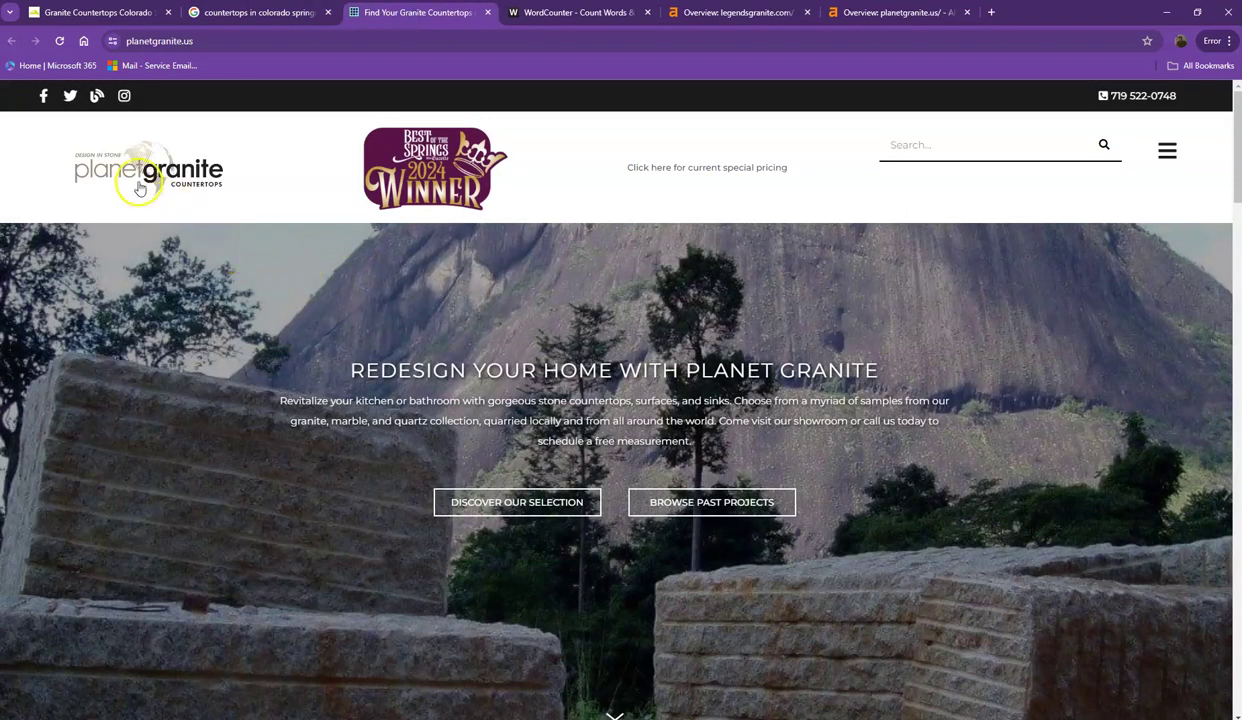
pyautogui.scroll(-5, 263, 327)
pyautogui.scroll(-8, 260, 345)
pyautogui.scroll(-10, 260, 345)
pyautogui.scroll(-3, 261, 346)
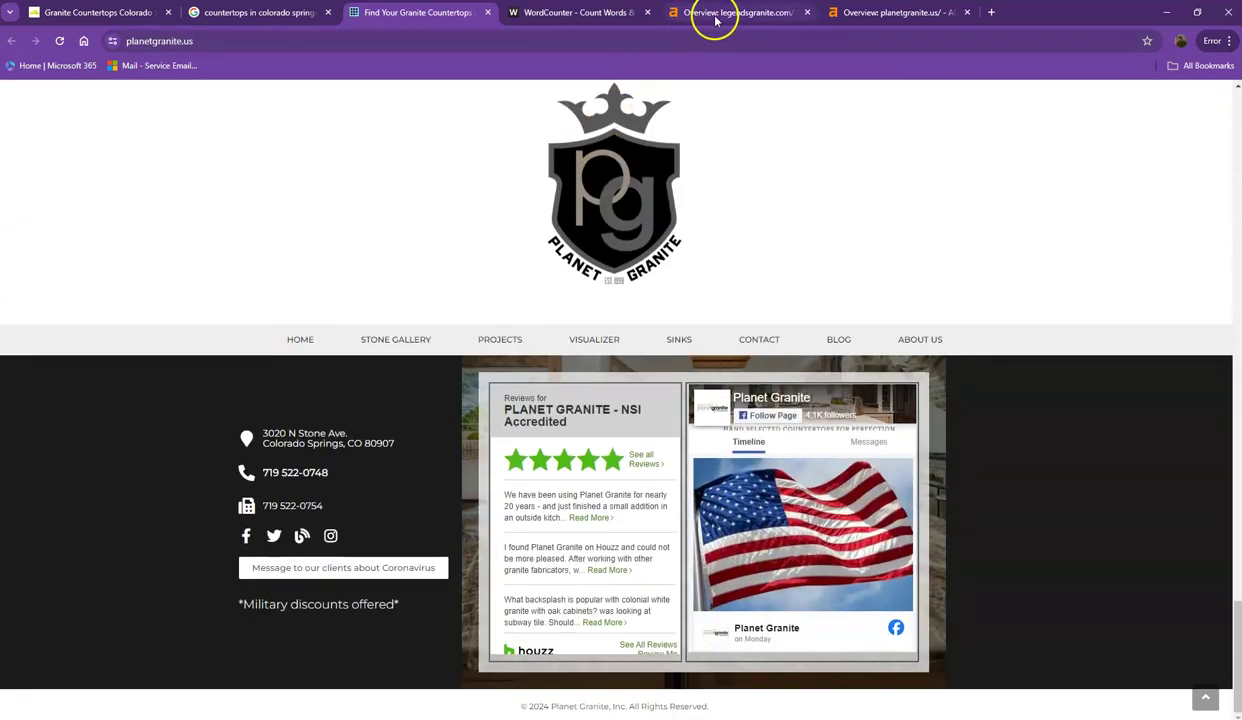
# - Compare the Ahrefs overviews of legendsgranite.com and planetgranite.us for backlinks, referring domains, organic keywords and traffic
pyautogui.click(712, 16)
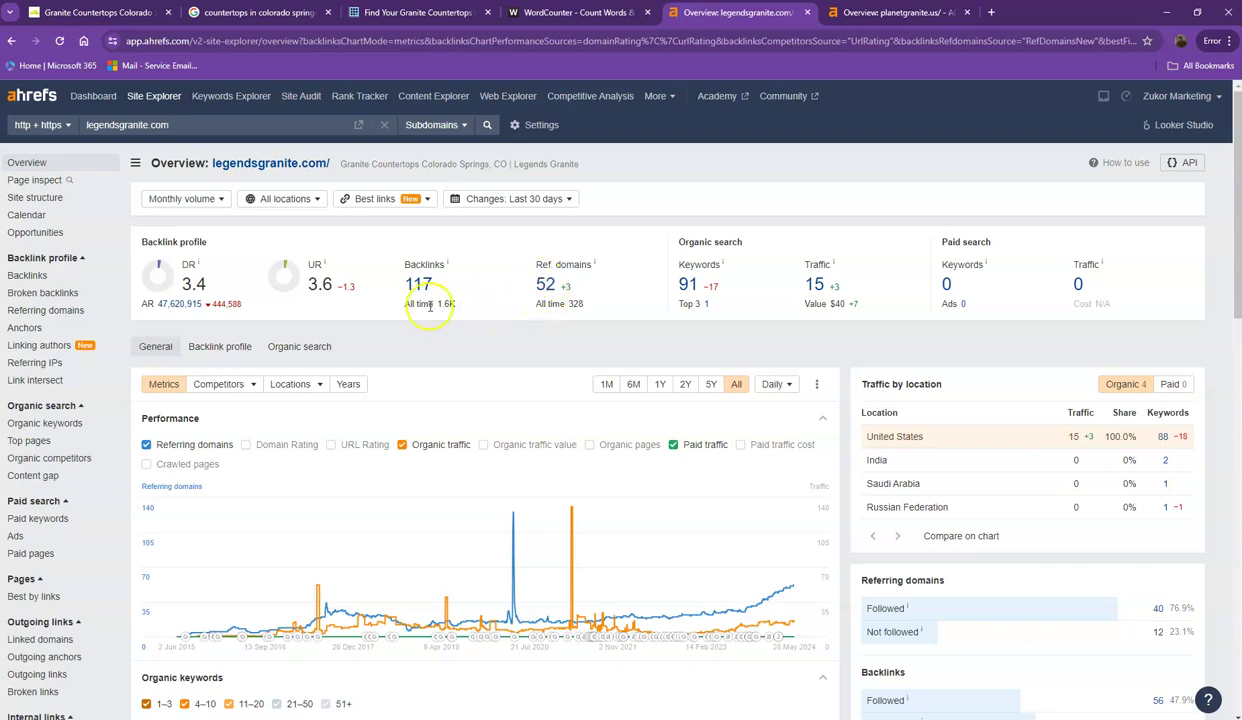
pyautogui.click(543, 285)
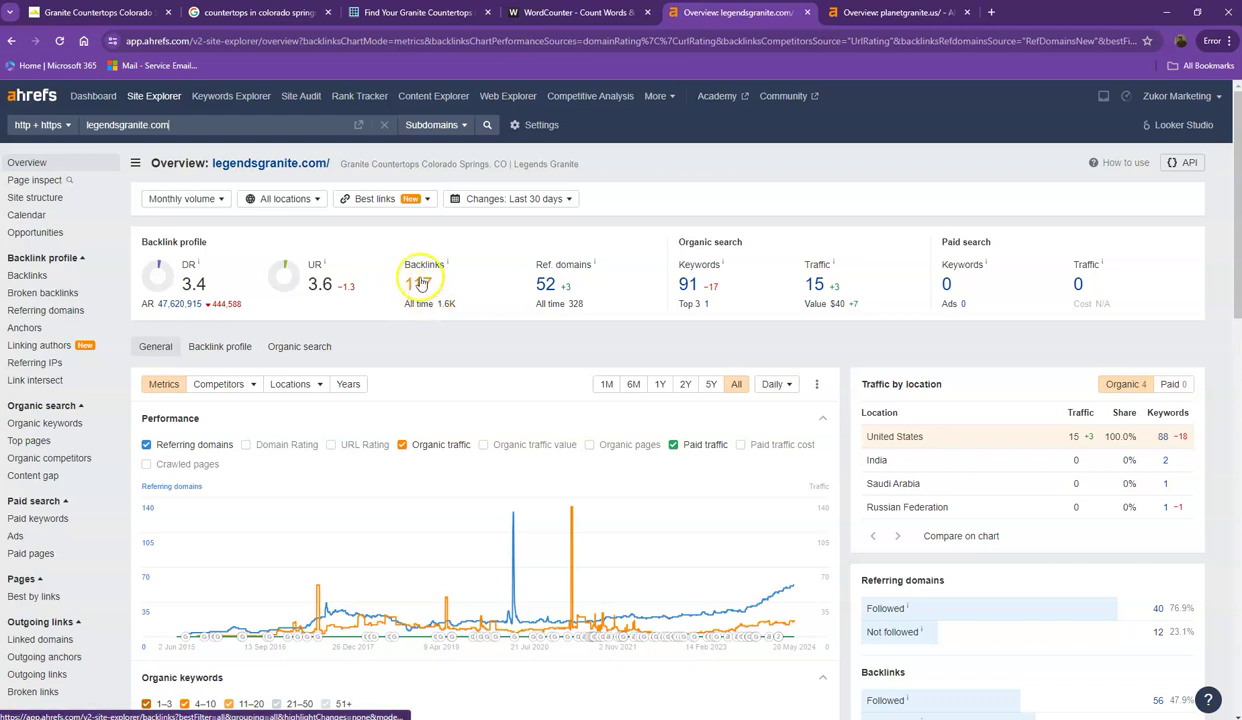
pyautogui.click(871, 14)
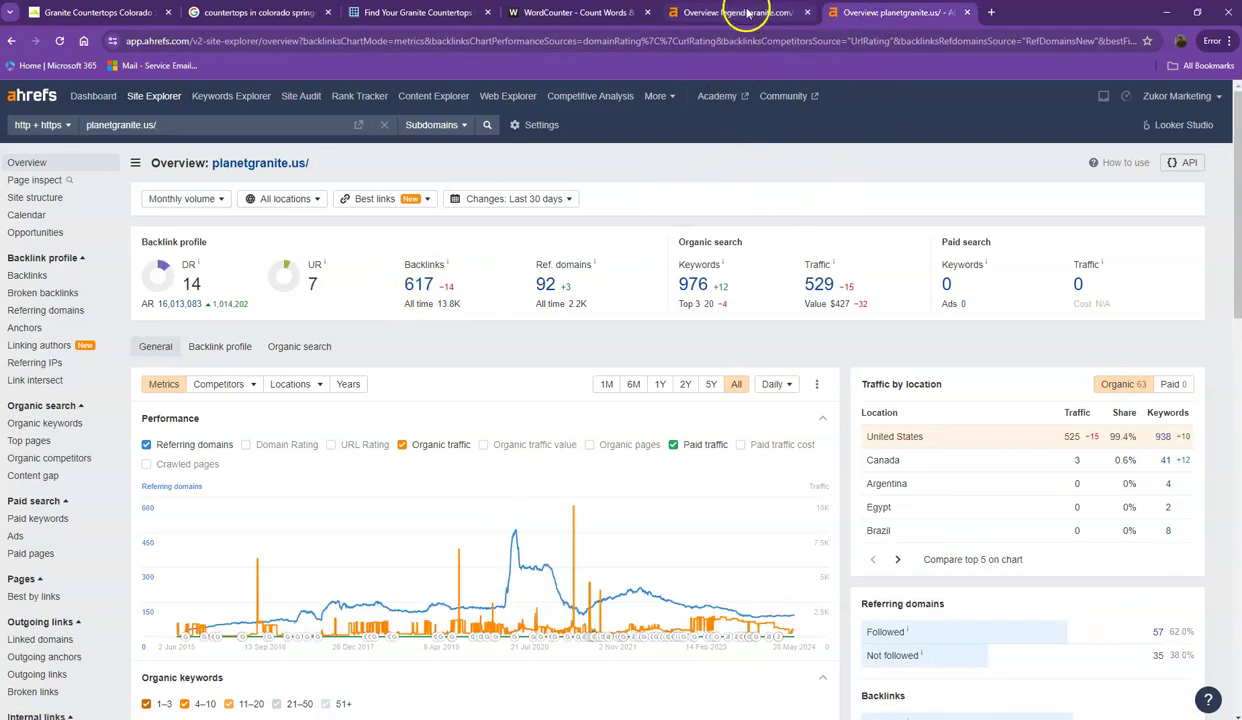
pyautogui.click(752, 13)
pyautogui.click(907, 17)
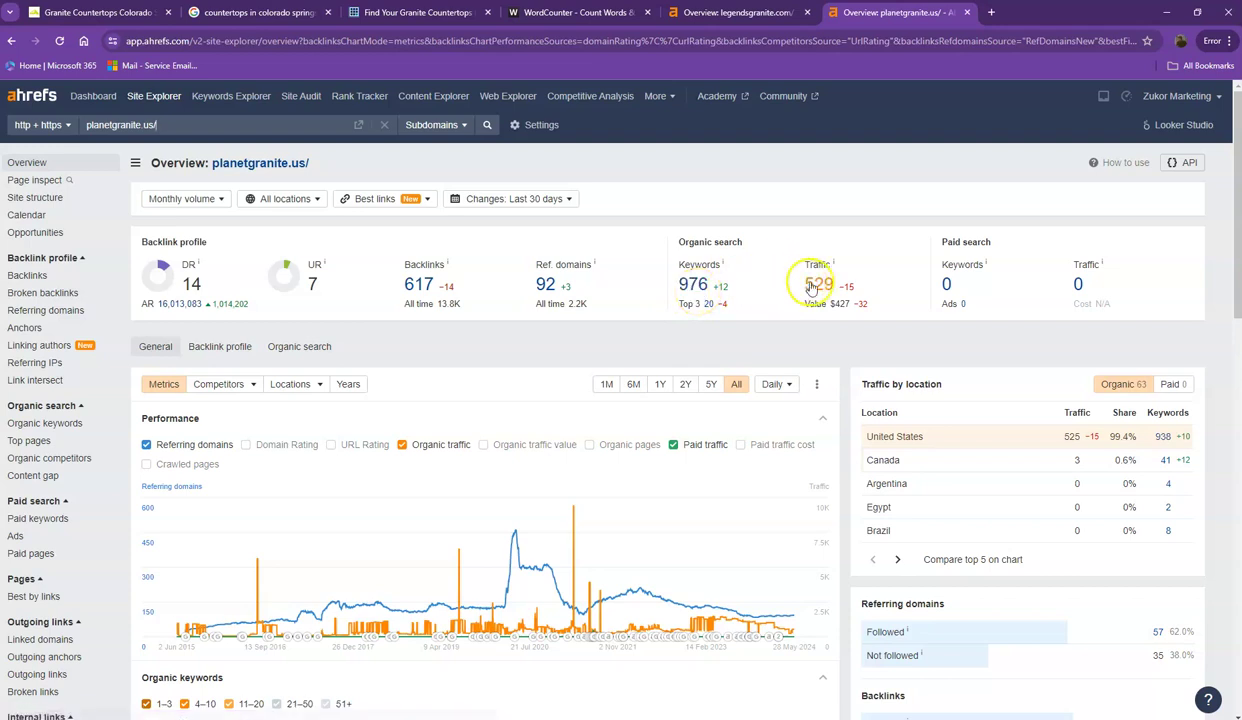
pyautogui.click(745, 12)
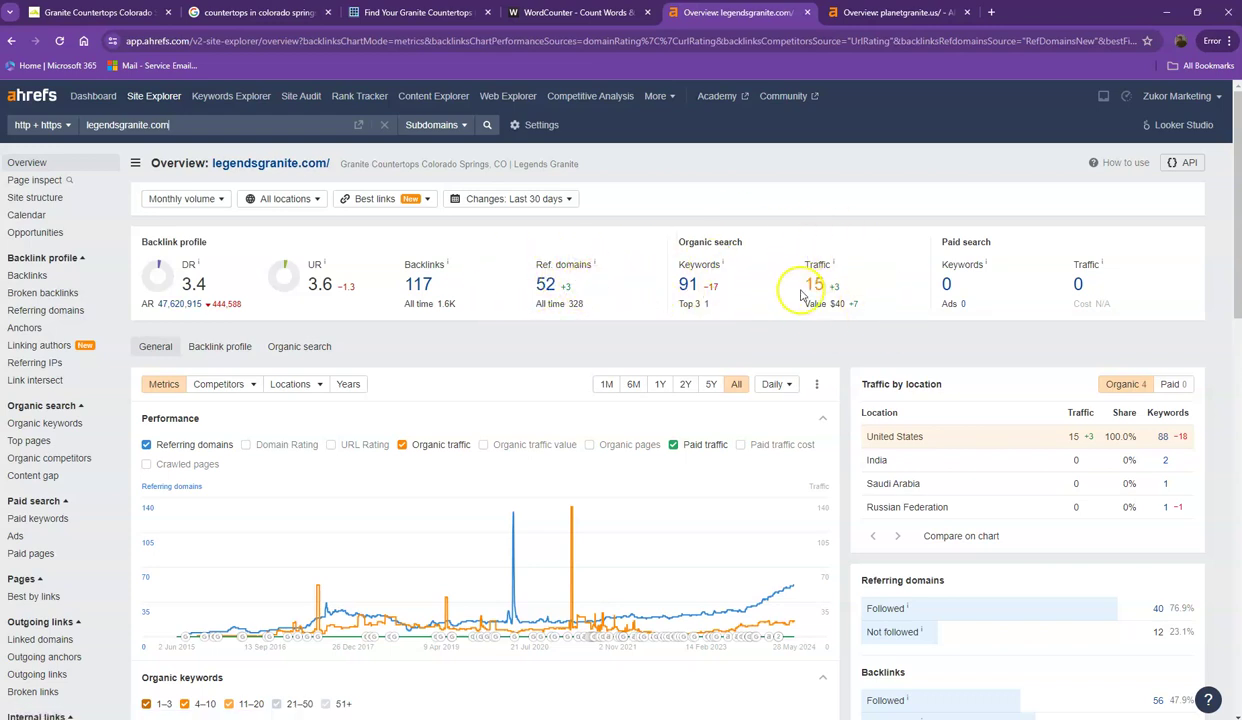
pyautogui.click(865, 12)
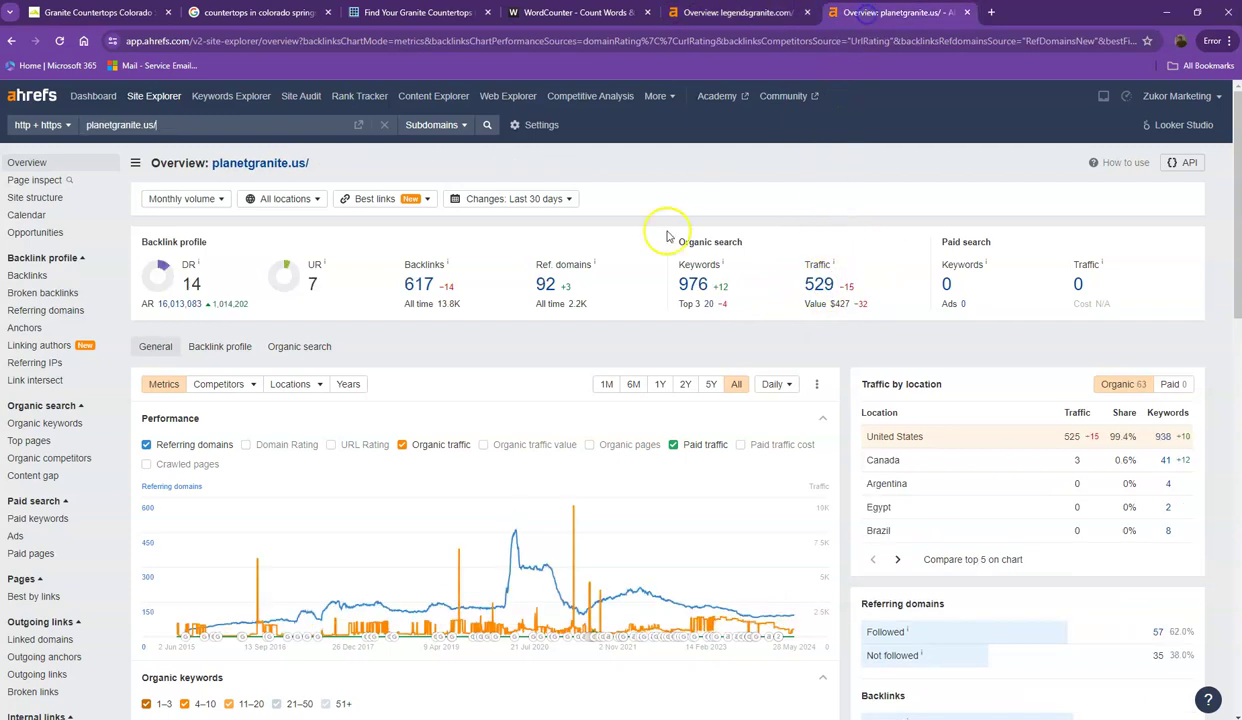
# - Open Planet Granite's referring domains and organic keywords reports in separate tabs from its Ahrefs overview
pyautogui.rightClick(547, 286)
pyautogui.click(590, 297)
pyautogui.rightClick(694, 286)
pyautogui.click(725, 300)
pyautogui.click(873, 16)
pyautogui.click(1016, 14)
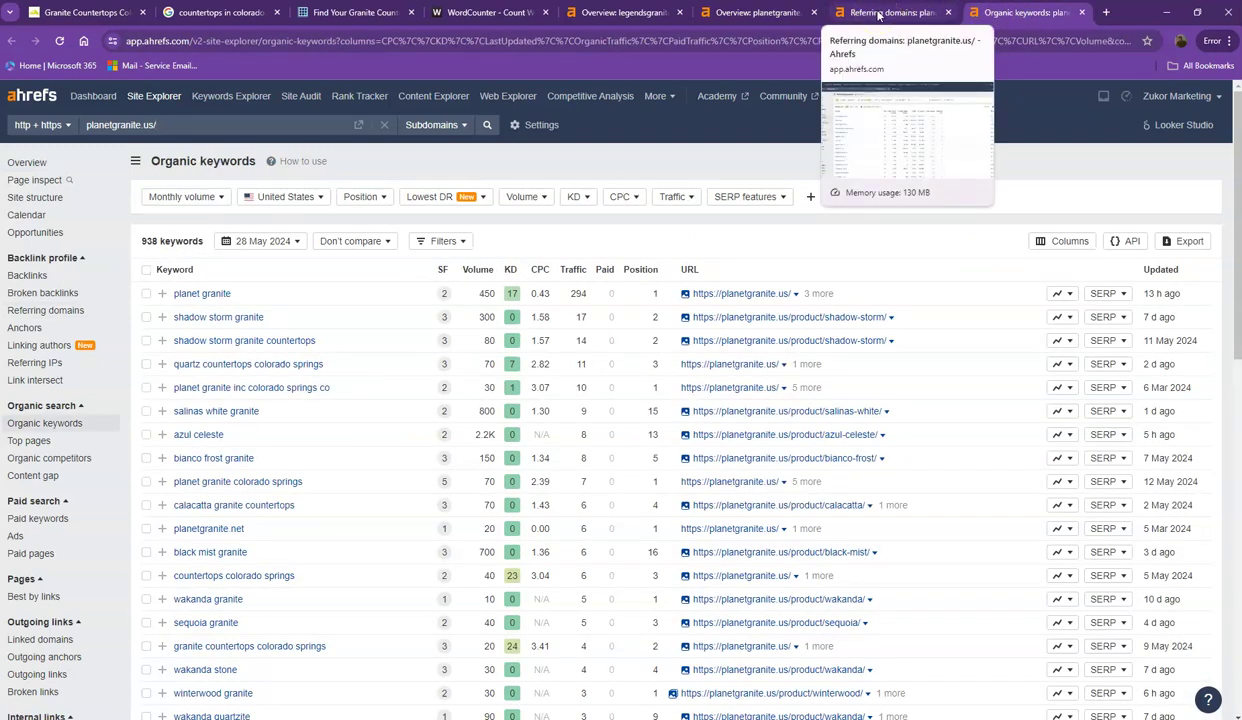
# - Examine the list of domains linking to planetgranite.us, continuing through its second page
pyautogui.click(878, 14)
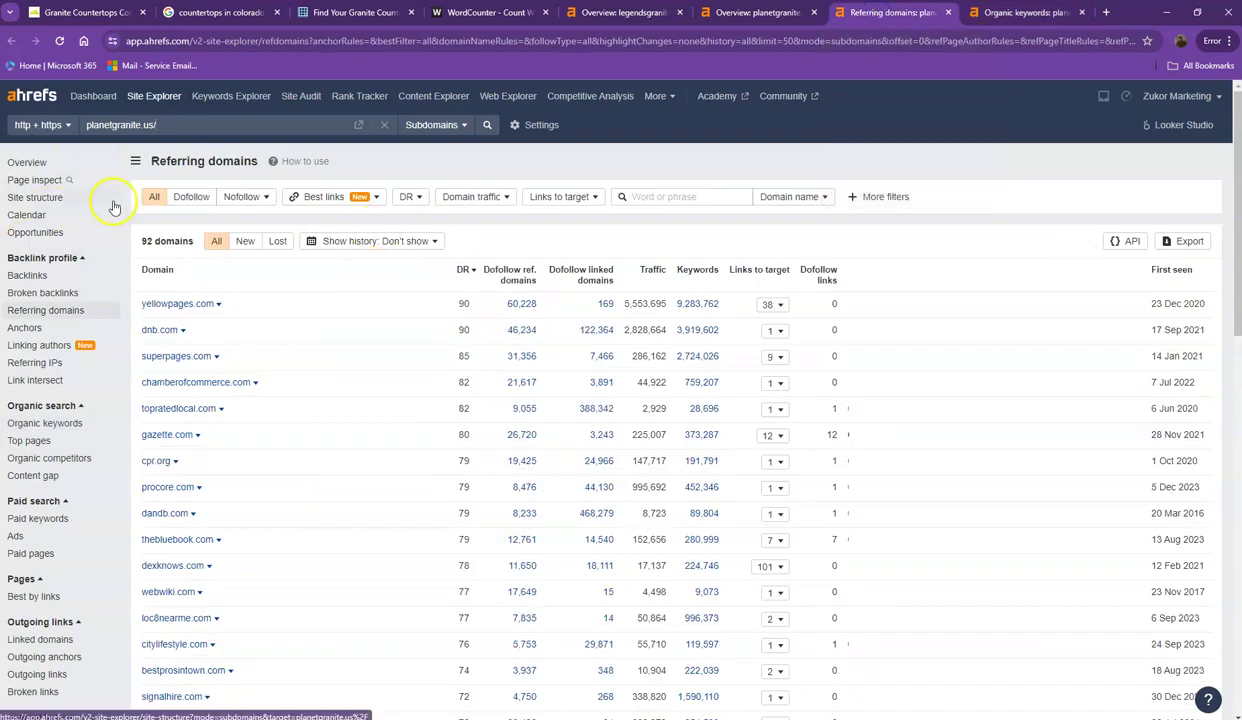
pyautogui.scroll(-2, 209, 324)
pyautogui.scroll(-6, 209, 330)
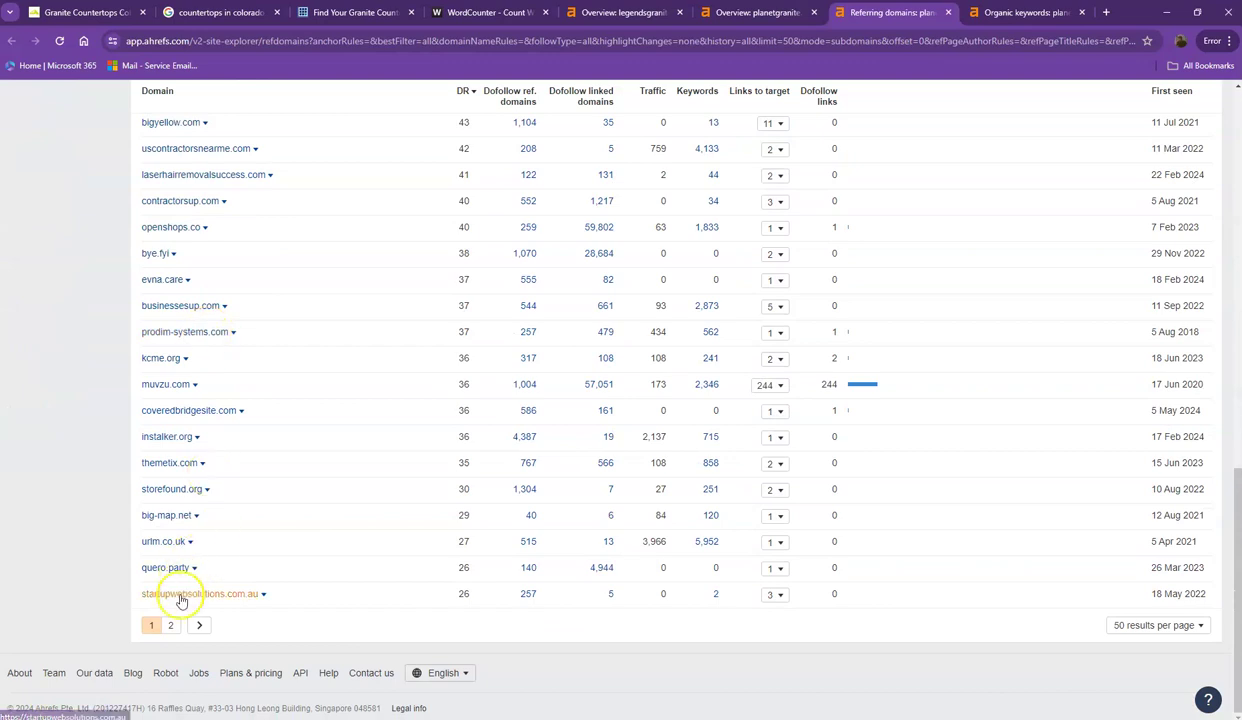
pyautogui.click(170, 625)
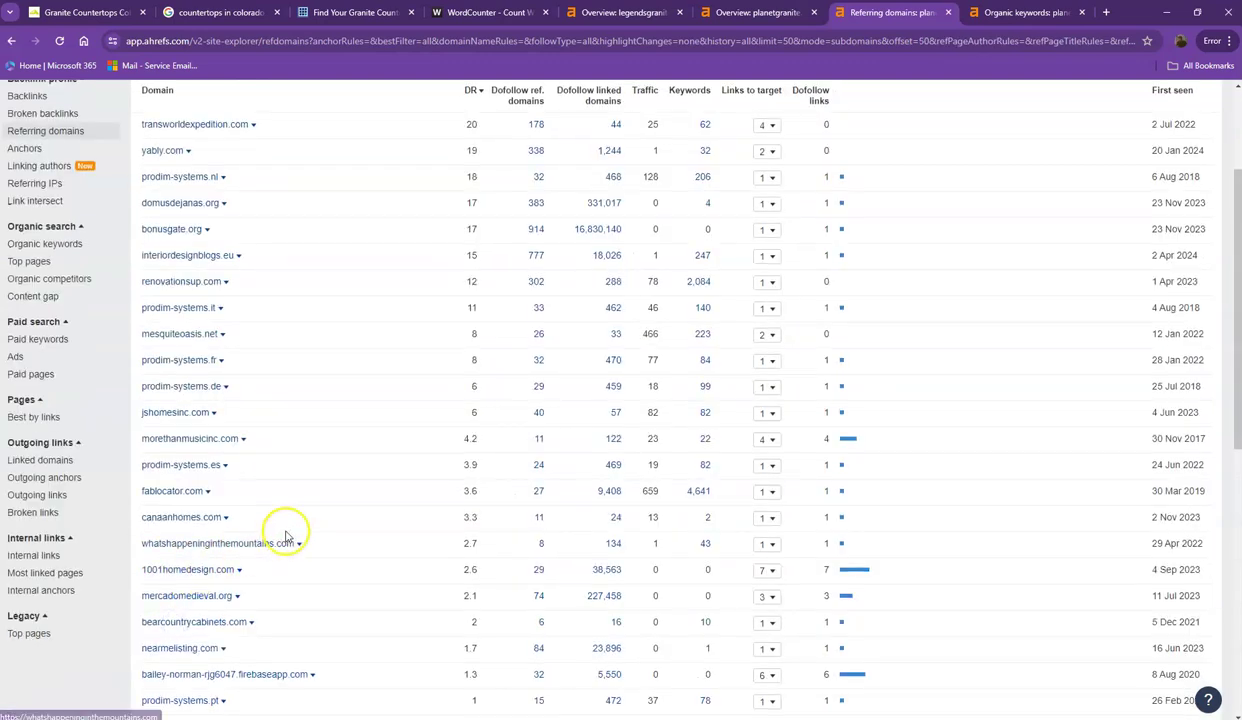
pyautogui.scroll(-2, 288, 546)
pyautogui.scroll(-3, 284, 531)
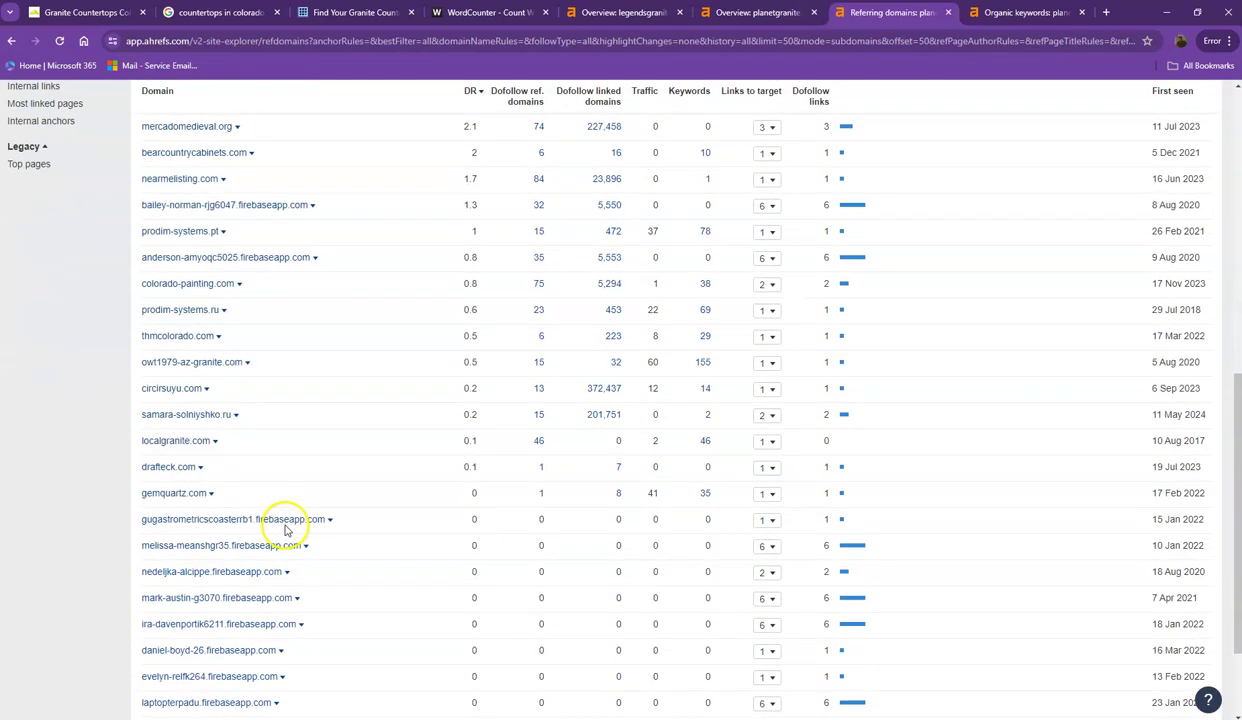
# - Examine the first page of planetgranite.us organic keywords, and highlight the silgranit keyword with its search volume on page 2
pyautogui.click(995, 12)
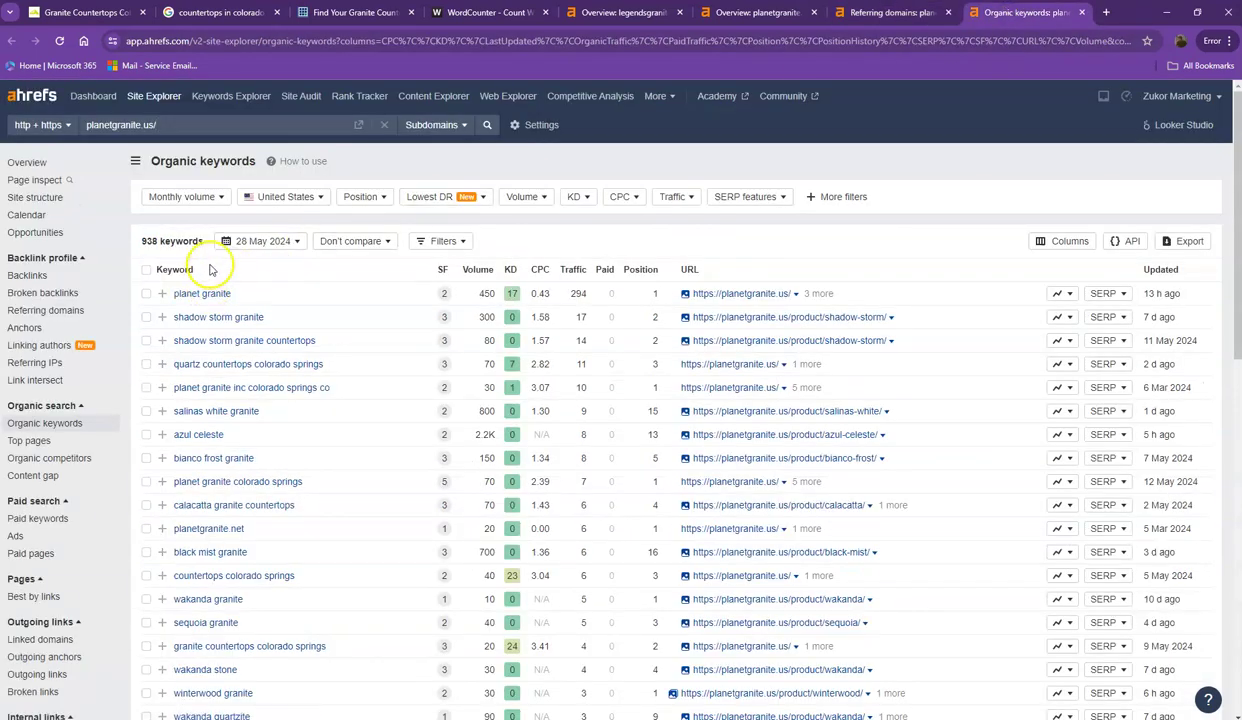
pyautogui.scroll(-4, 205, 300)
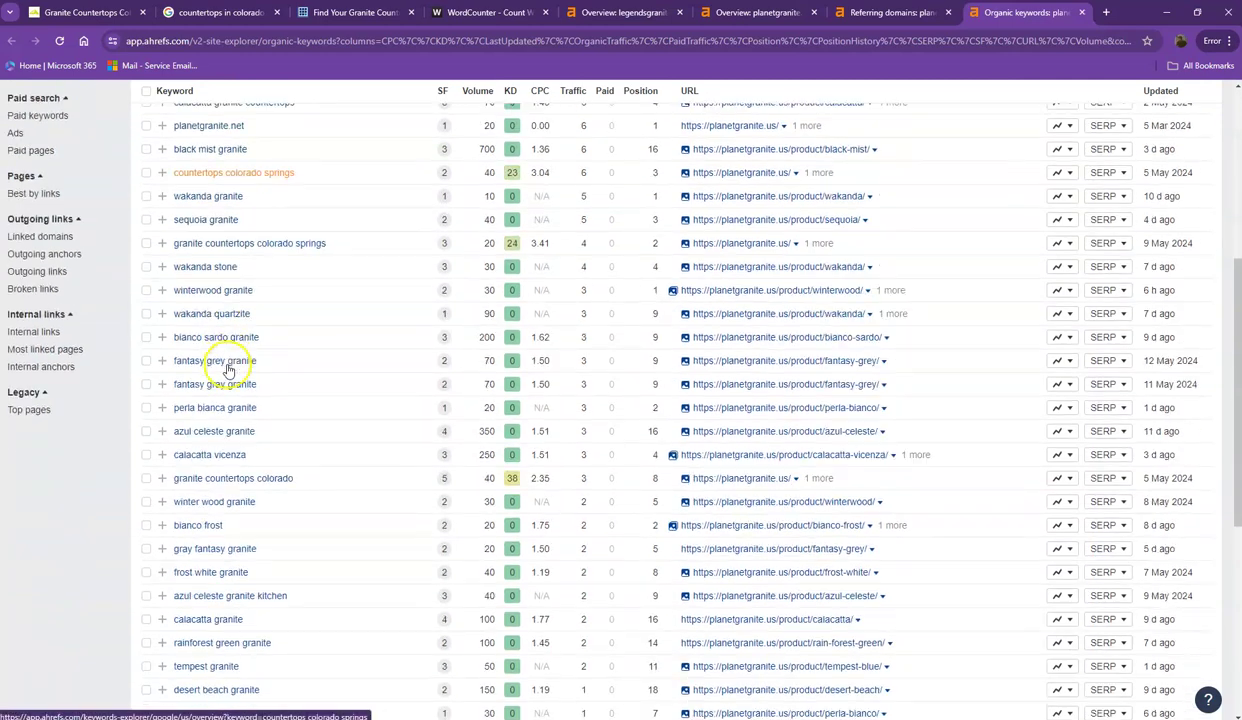
pyautogui.scroll(-5, 228, 371)
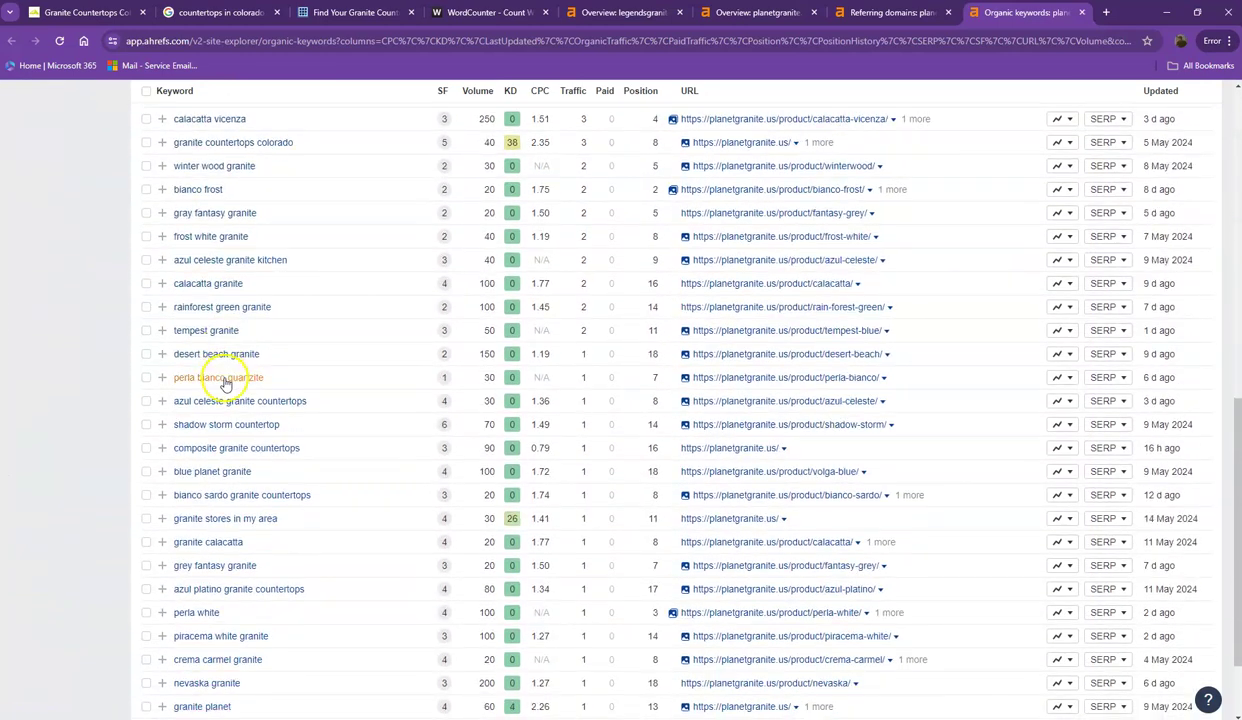
pyautogui.click(170, 625)
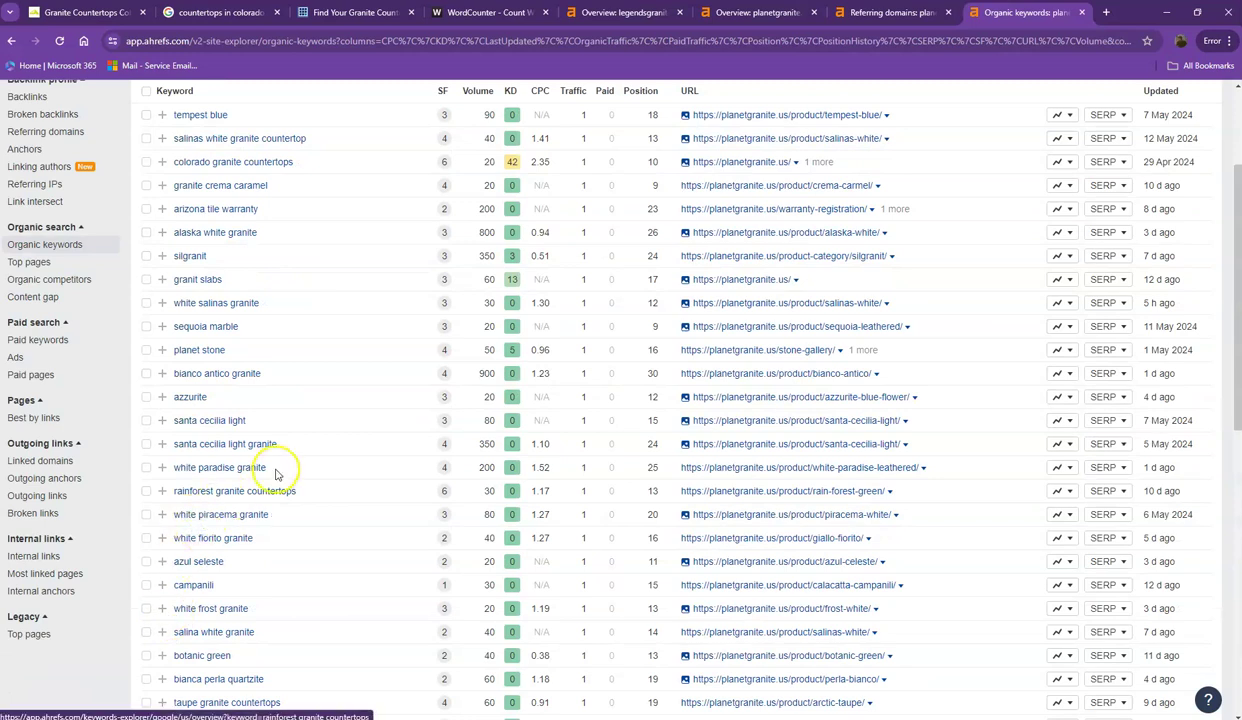
pyautogui.moveTo(497, 240); pyautogui.dragTo(326, 236)
pyautogui.click(326, 236)
pyautogui.moveTo(493, 258); pyautogui.dragTo(182, 265)
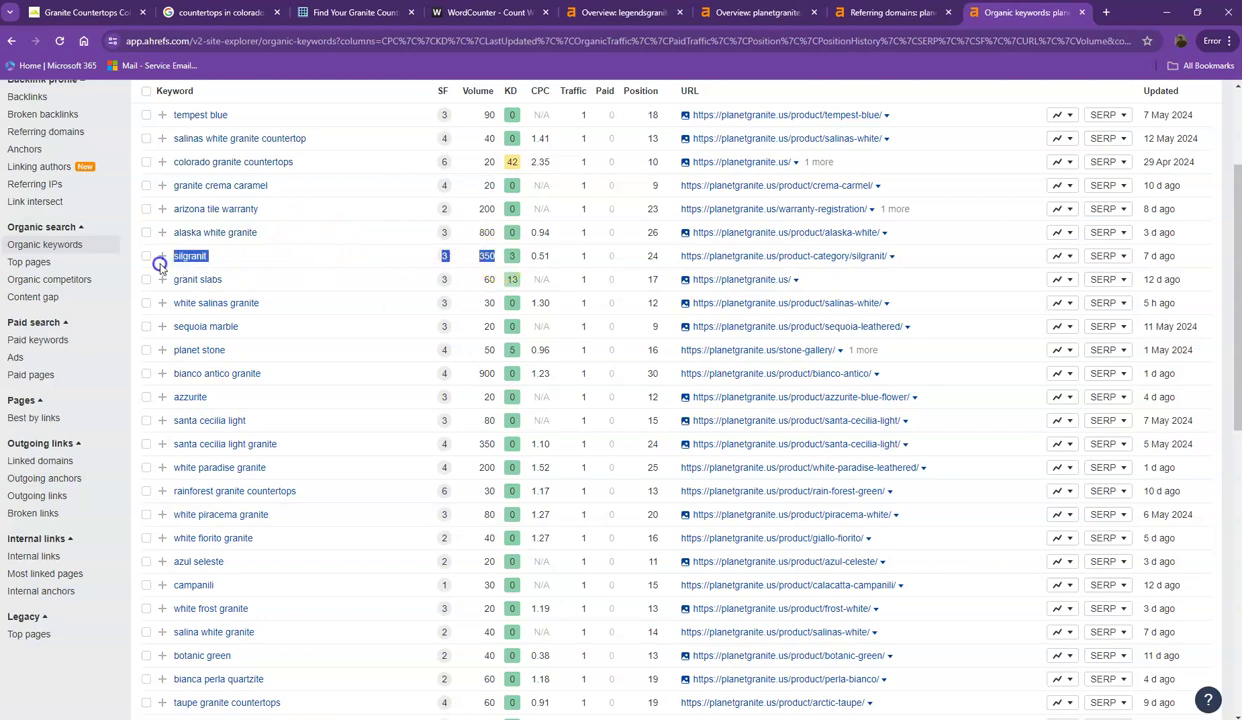
# - Examine the remaining planetgranite.us organic keywords through page 3, and close the two Planet Granite report tabs
pyautogui.scroll(-6, 325, 345)
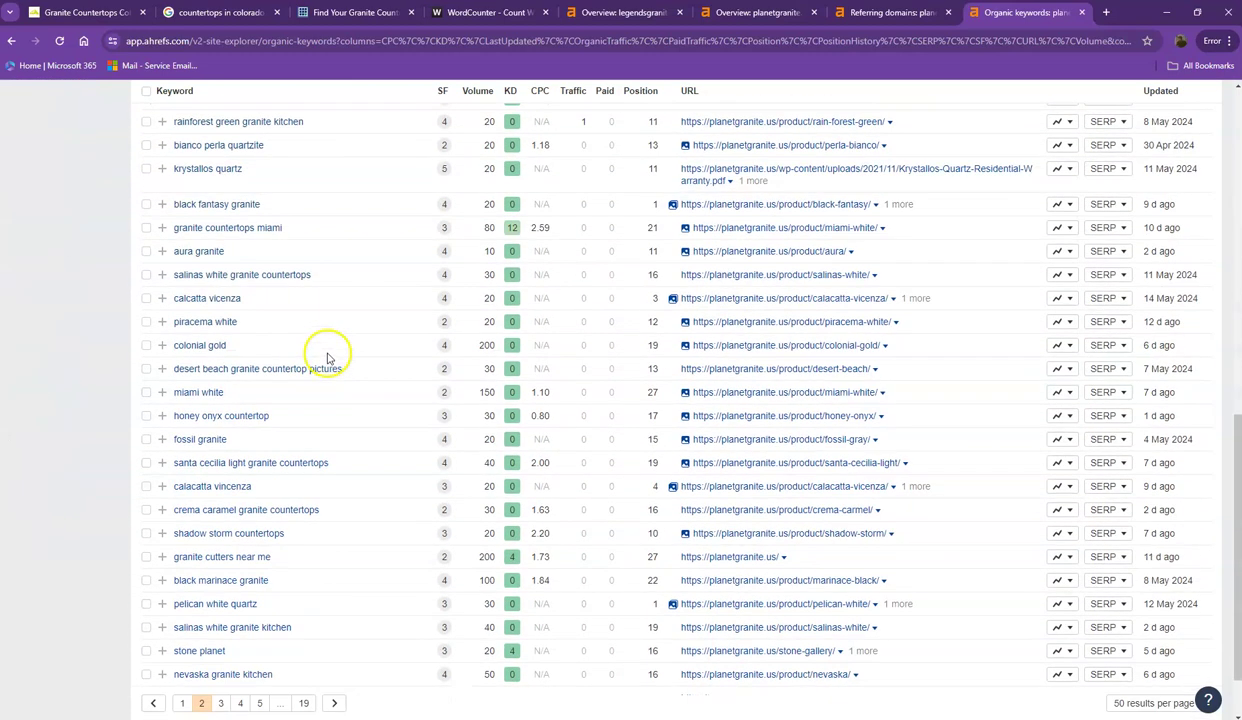
pyautogui.scroll(-2, 300, 450)
pyautogui.click(221, 627)
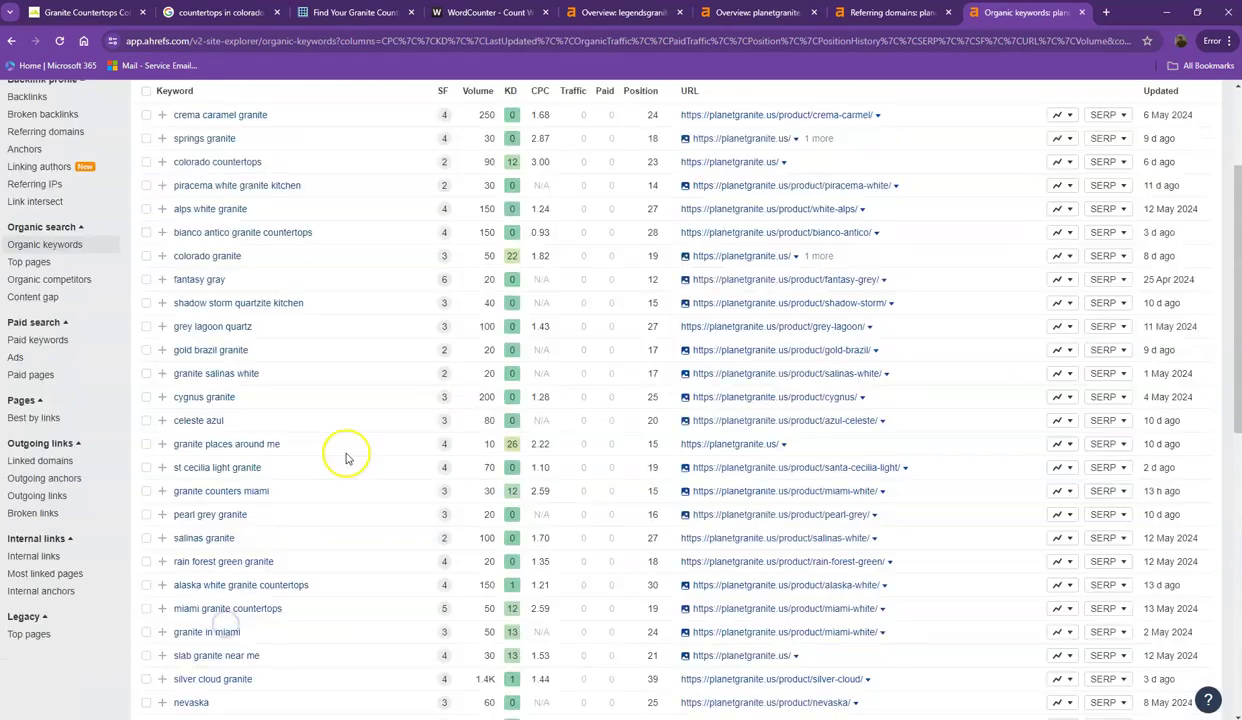
pyautogui.scroll(-3, 343, 447)
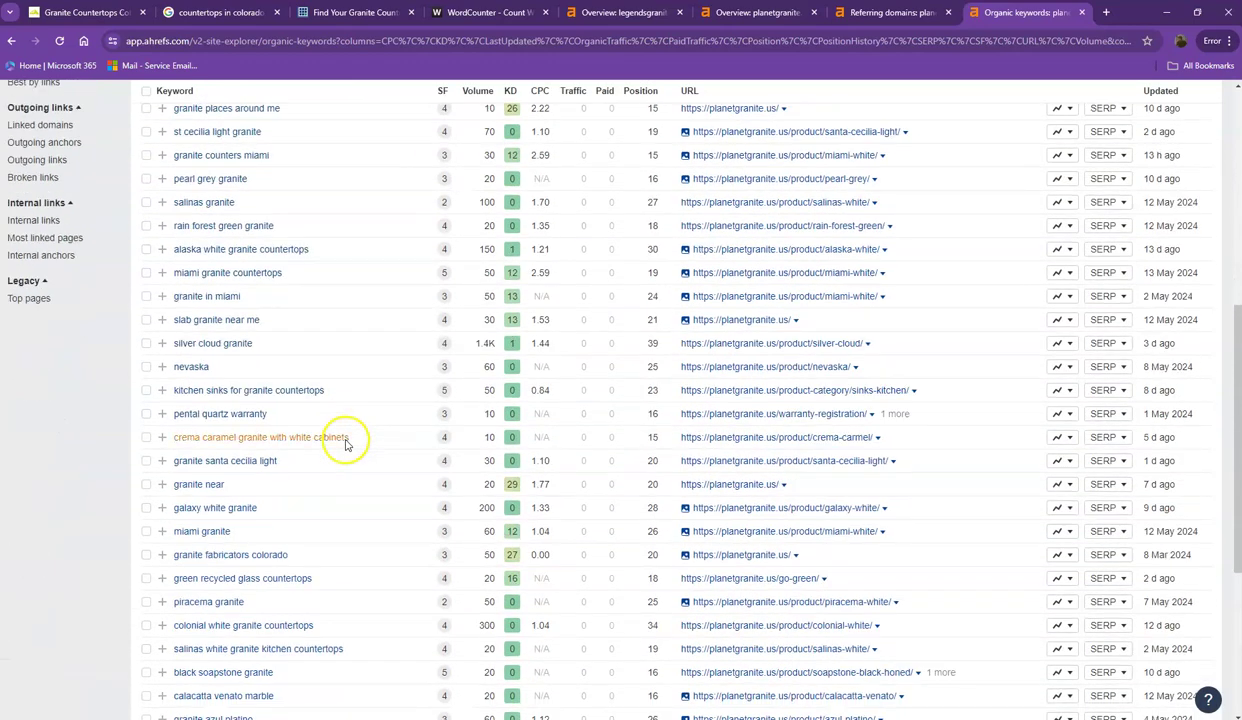
pyautogui.scroll(-3, 391, 513)
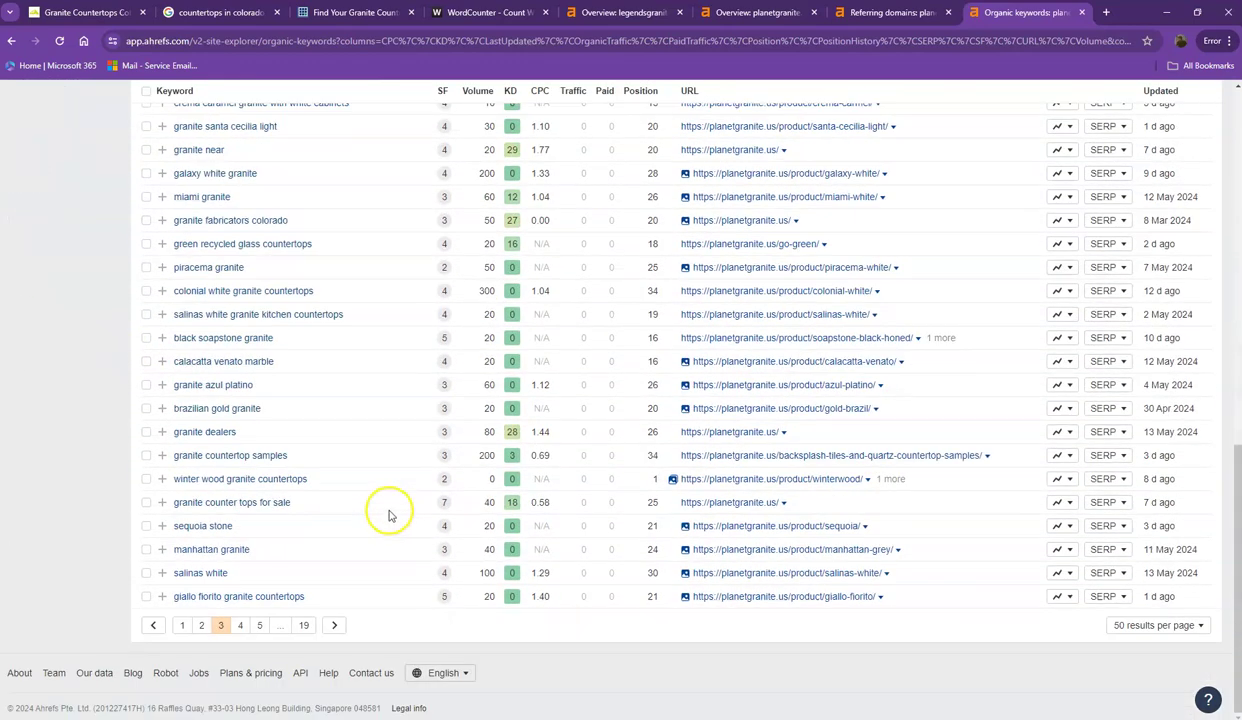
pyautogui.click(949, 13)
pyautogui.click(949, 13)
# - Check the save file name for the Our Stone Products tile on the Legends Granite homepage, and cancel the save
pyautogui.click(102, 17)
pyautogui.scroll(4, 227, 300)
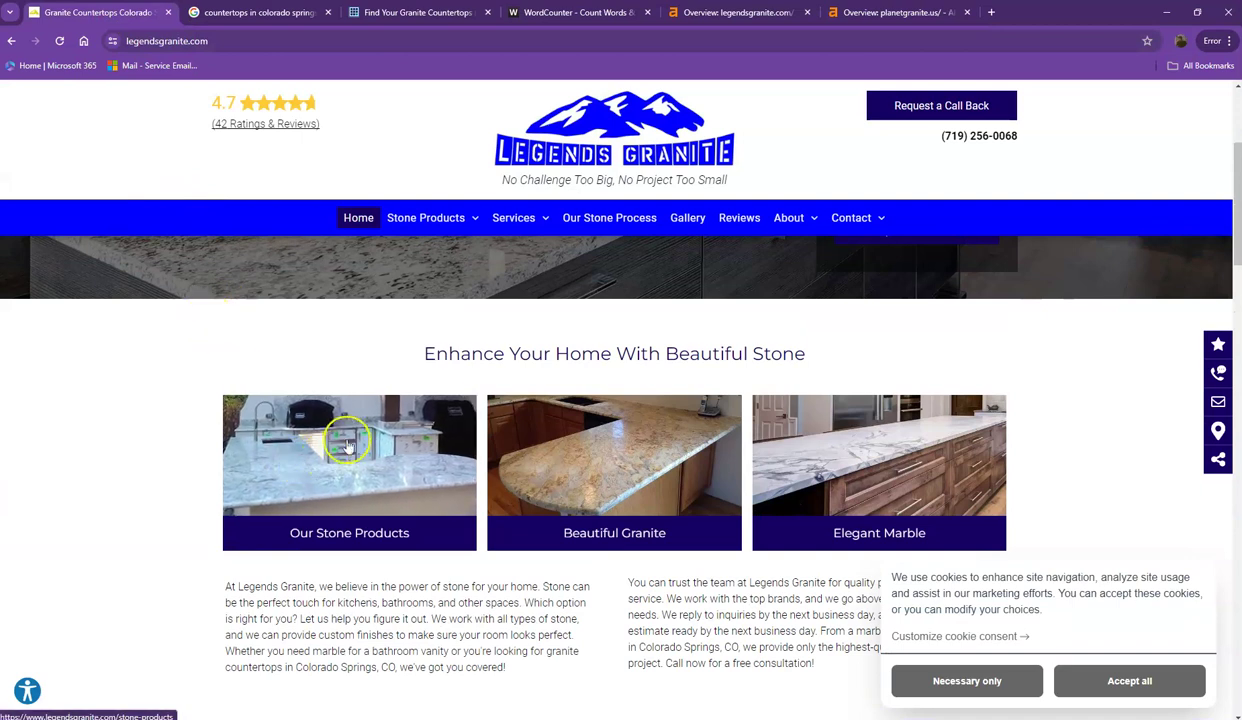
pyautogui.rightClick(348, 438)
pyautogui.press('Escape')
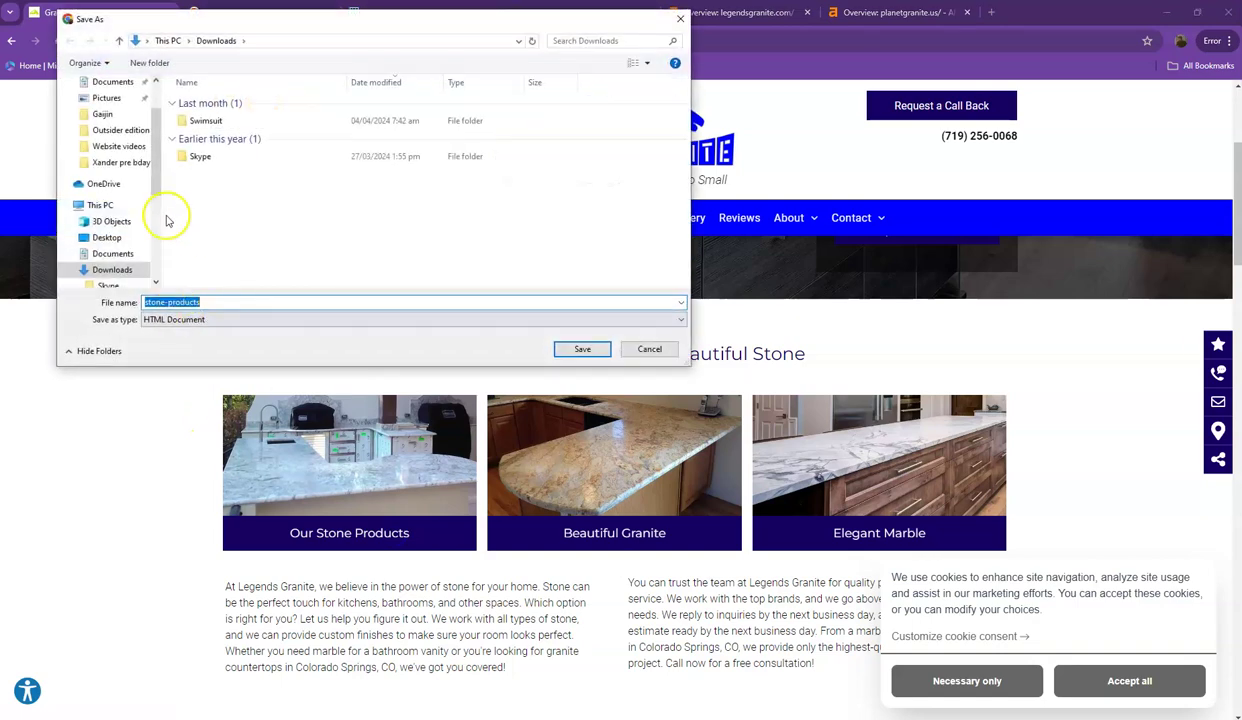
pyautogui.click(228, 301)
pyautogui.doubleClick(228, 301)
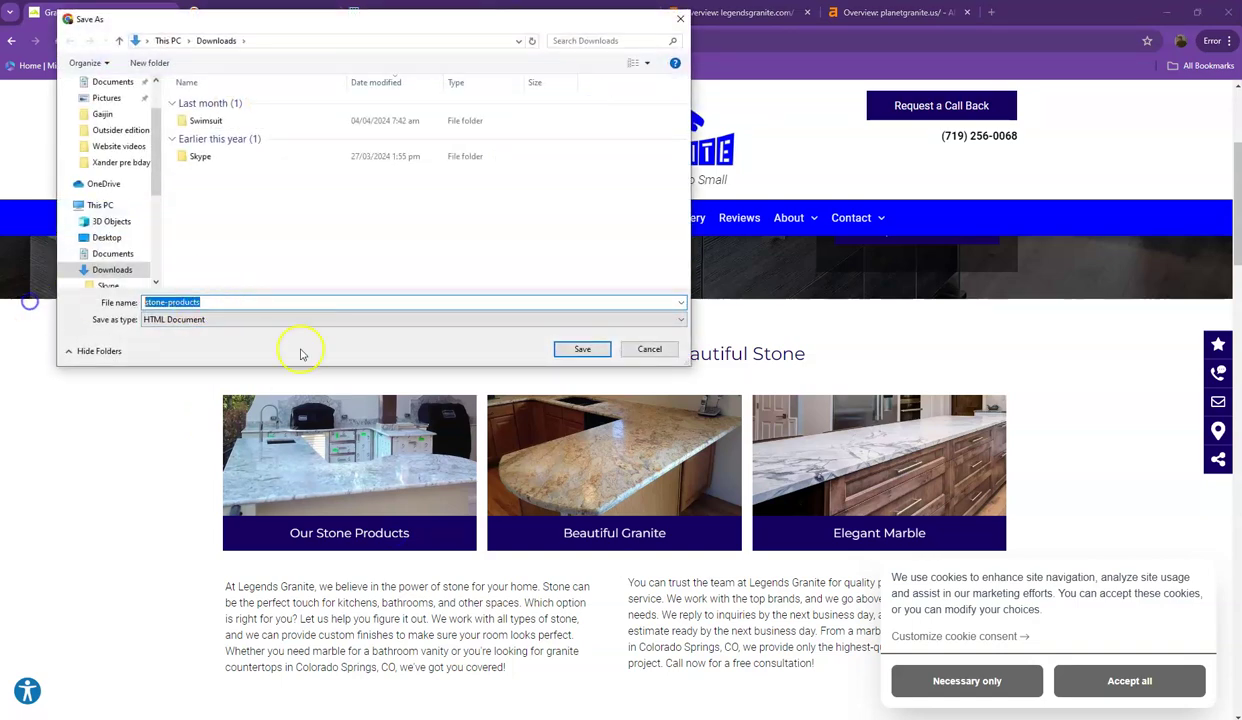
pyautogui.click(649, 349)
# - Check the save options of a gallery photo on the Legends Granite homepage and review the page down to the video section
pyautogui.scroll(-10, 462, 390)
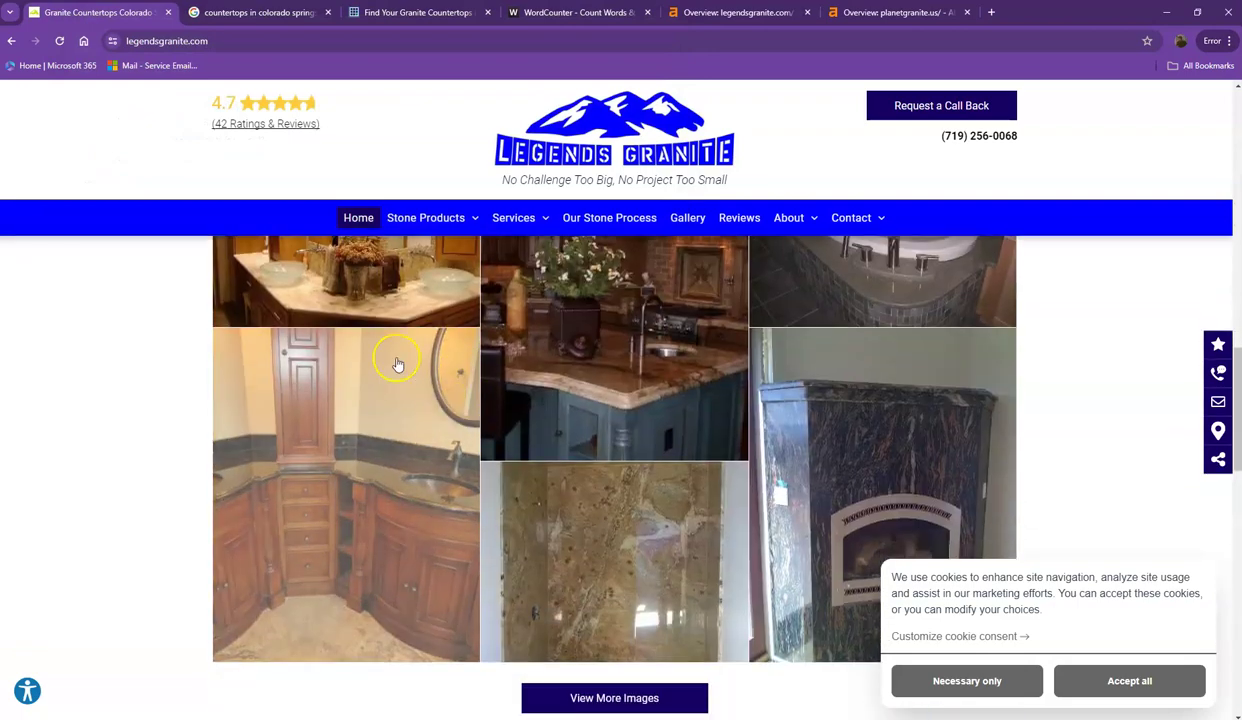
pyautogui.rightClick(383, 340)
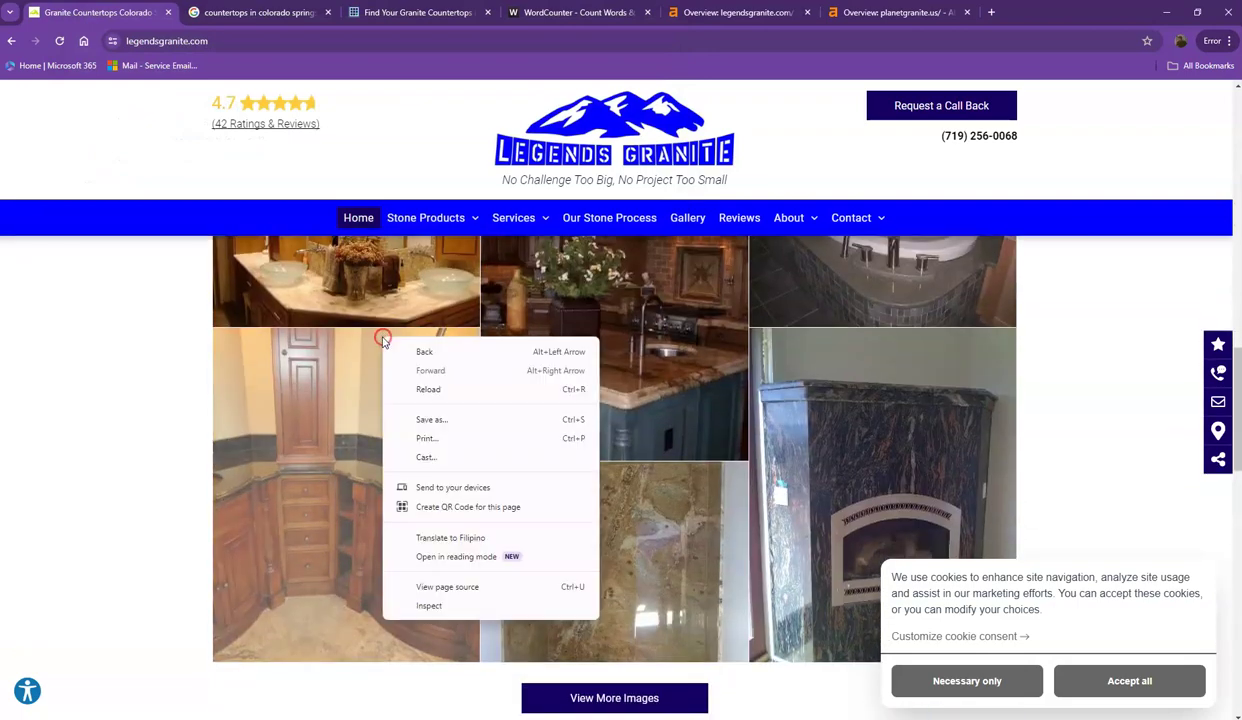
pyautogui.click(103, 368)
pyautogui.scroll(-3, 110, 375)
pyautogui.scroll(-4, 115, 382)
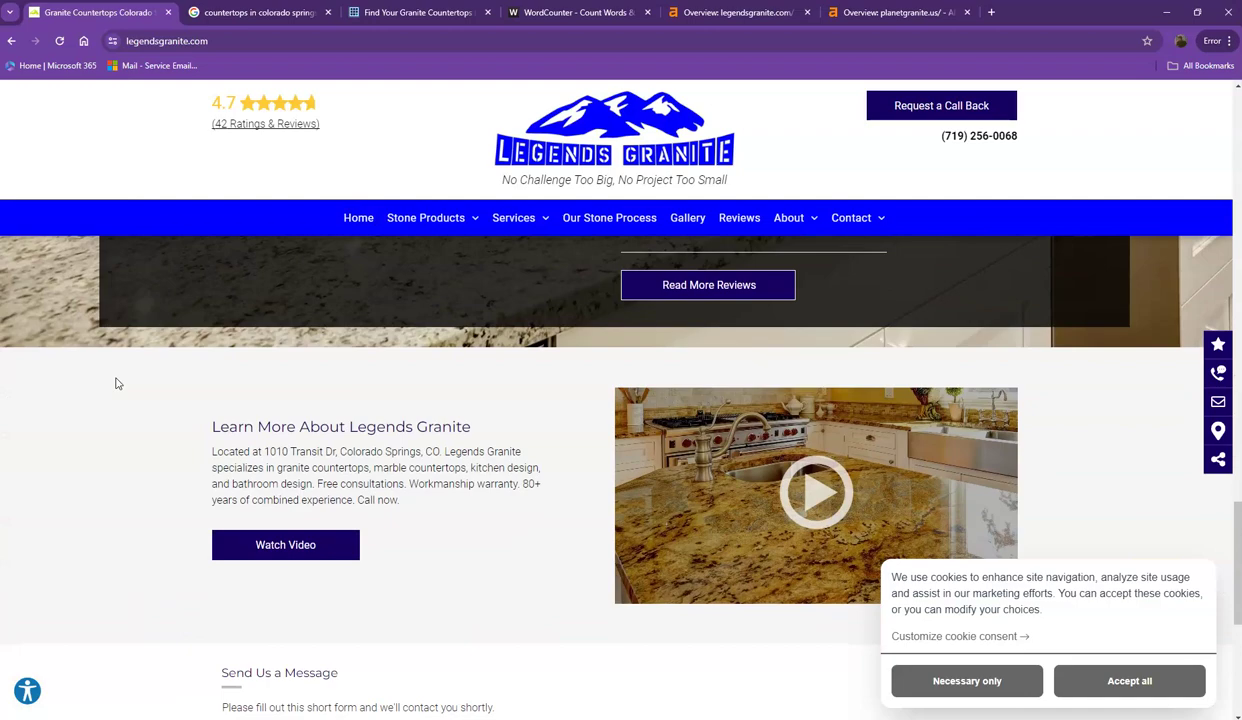
pyautogui.scroll(8, 115, 383)
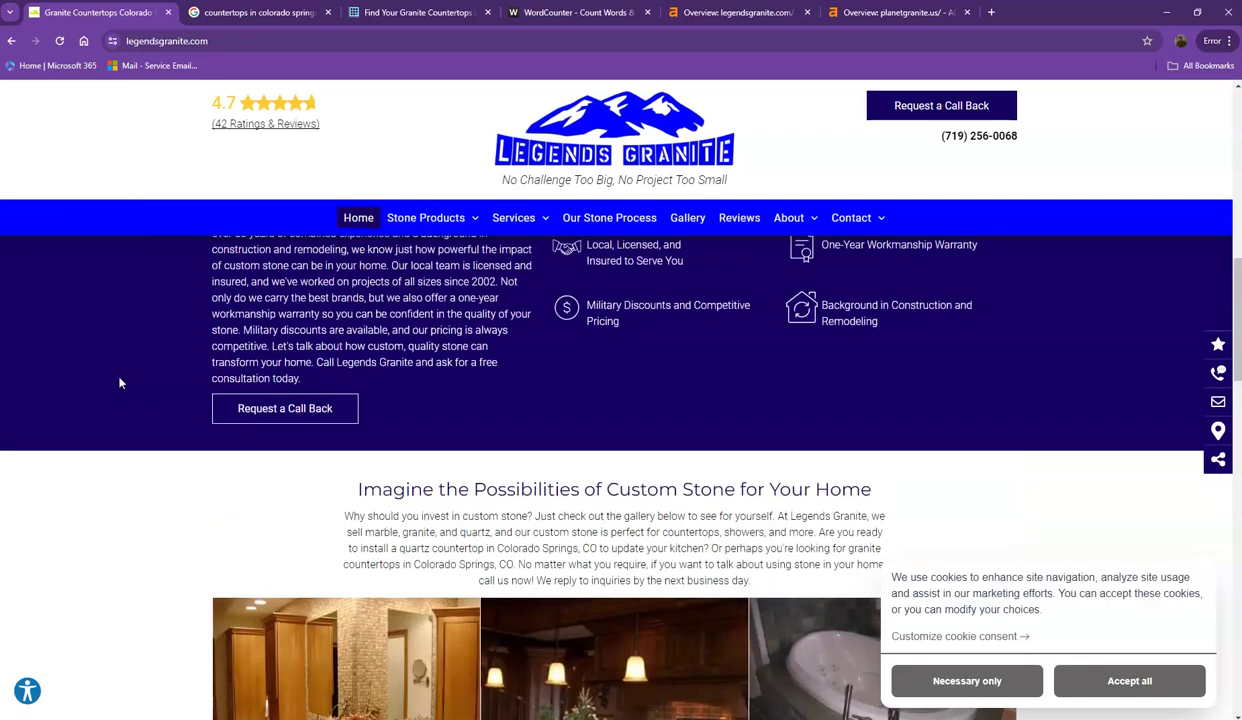
pyautogui.scroll(6, 117, 375)
pyautogui.click(140, 401)
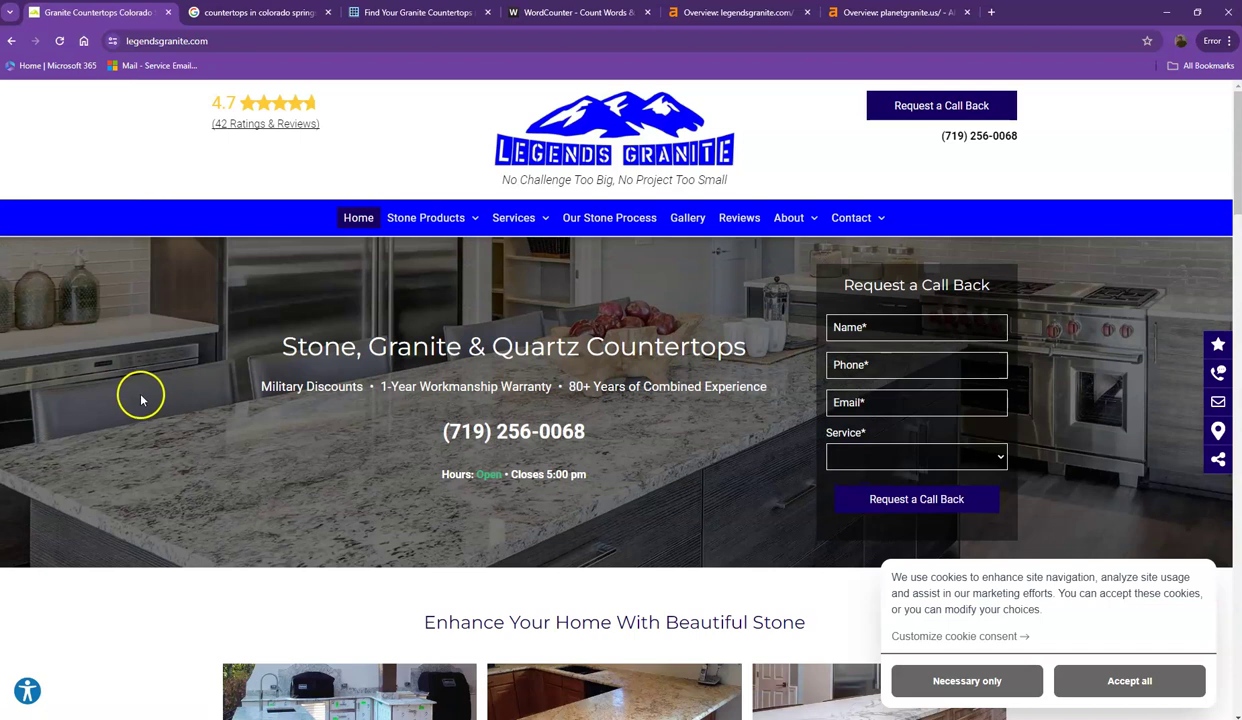
# - Recheck the total word count of the pasted Legends Granite homepage text in WordCounter
pyautogui.click(556, 12)
pyautogui.moveTo(241, 146); pyautogui.dragTo(357, 148)
pyautogui.click(362, 155)
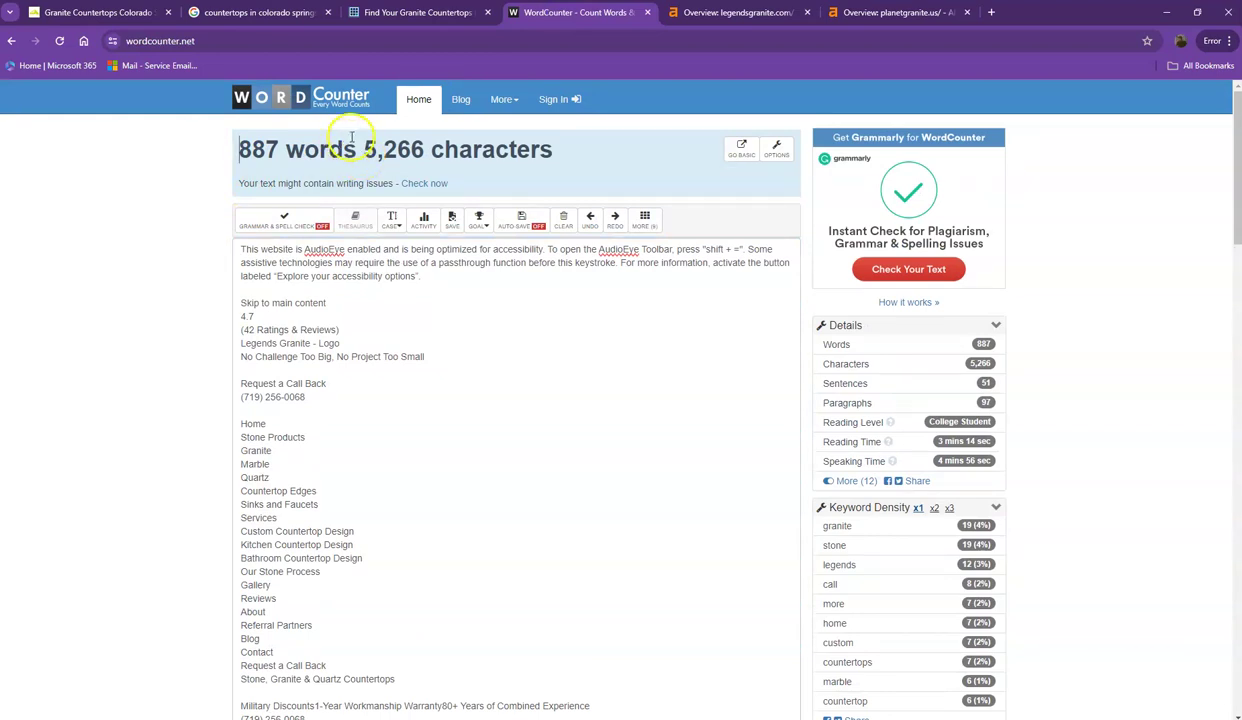
# - Review the Google results for "countertops in colorado springs", from the People also ask questions and organic listings back to the Places listings
pyautogui.click(252, 12)
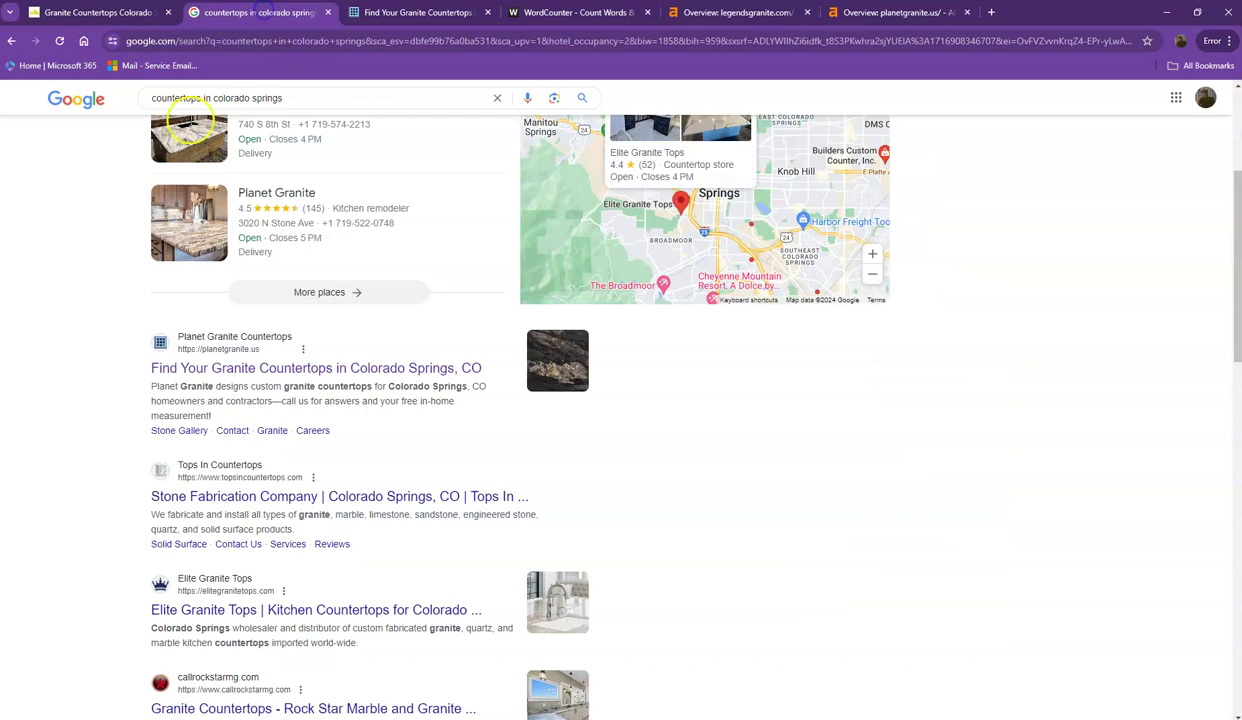
pyautogui.scroll(-10, 101, 269)
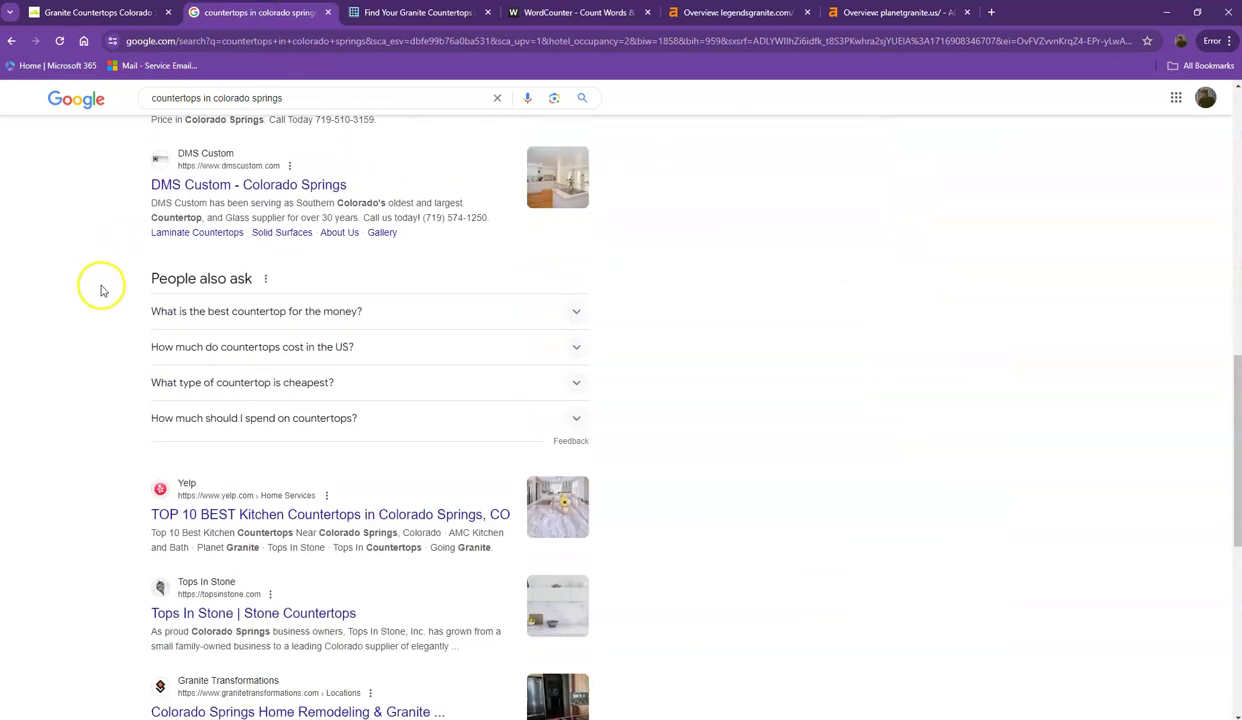
pyautogui.moveTo(125, 297); pyautogui.dragTo(302, 305)
pyautogui.click(87, 284)
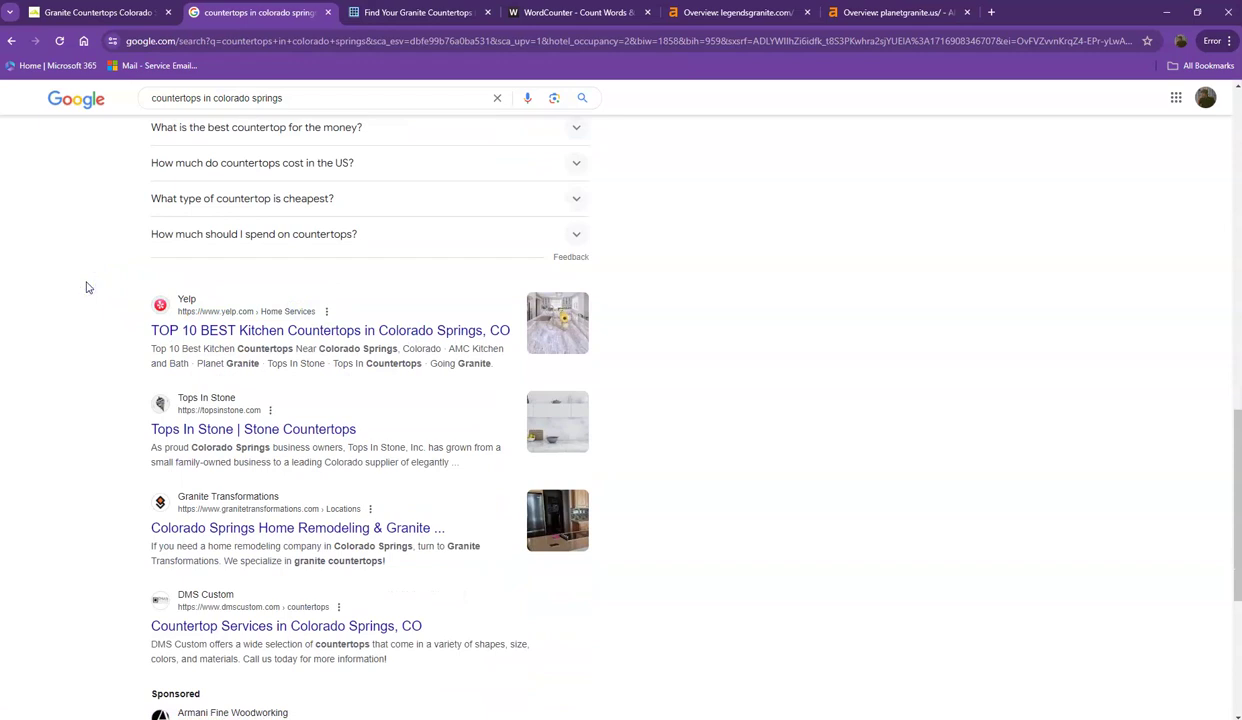
pyautogui.scroll(10, 86, 287)
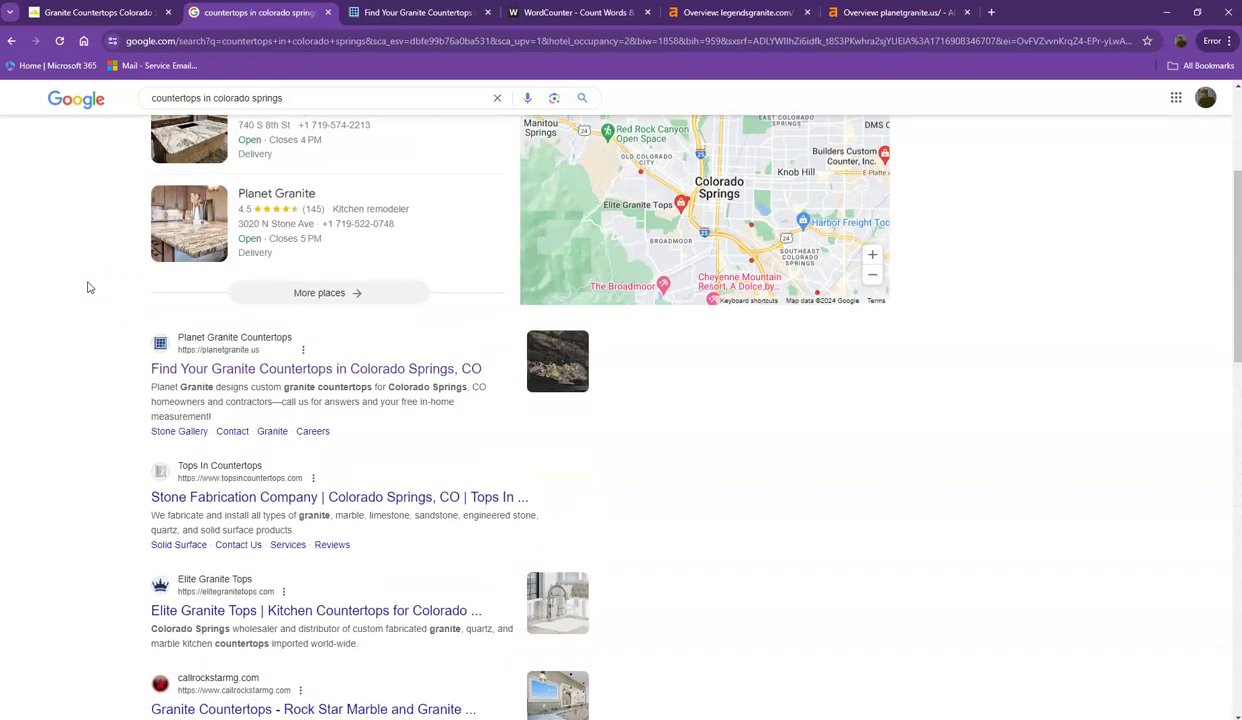
pyautogui.click(95, 288)
pyautogui.moveTo(405, 327)
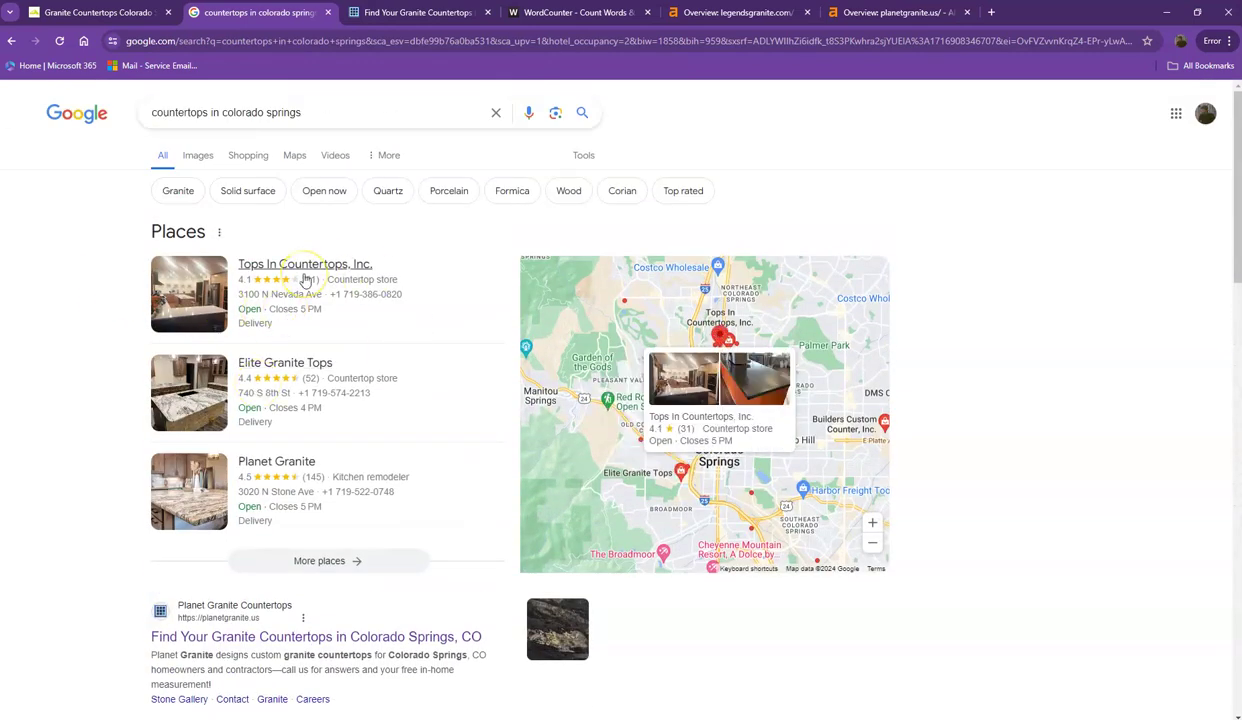
# - Examine the wording of the "Stone, Granite & Quartz Countertops" headline on the Legends Granite homepage
pyautogui.click(97, 14)
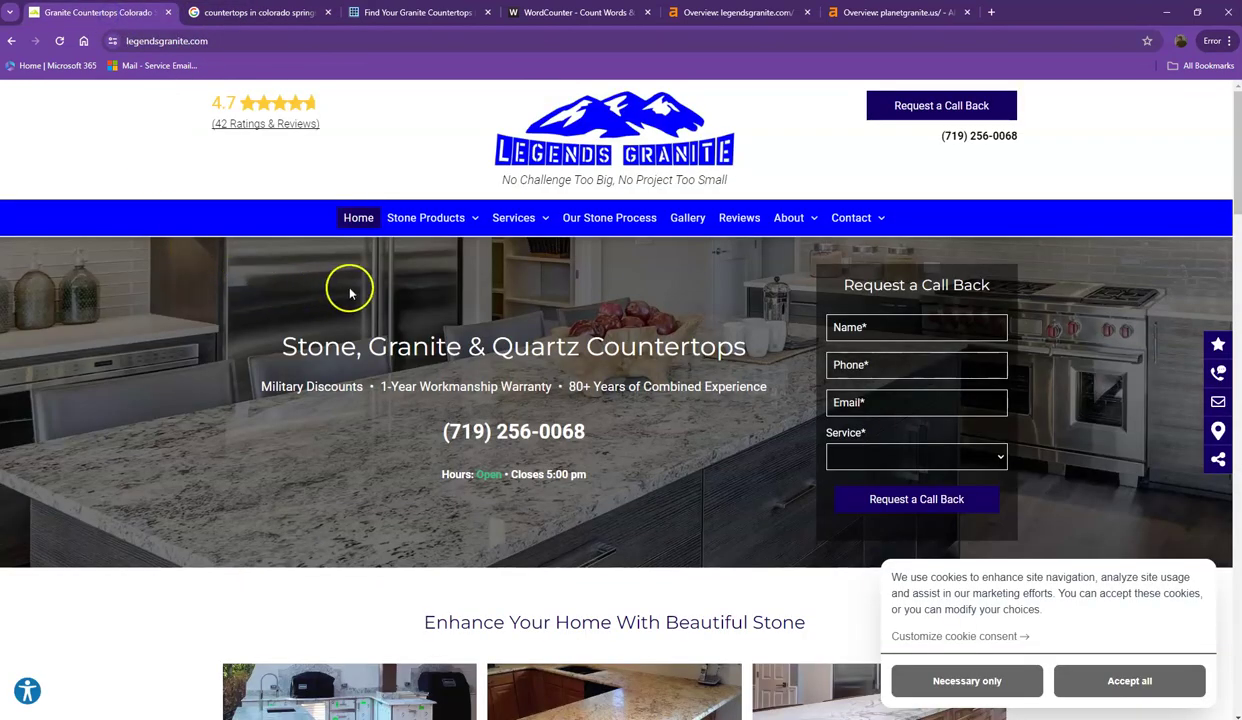
pyautogui.doubleClick(622, 347)
pyautogui.moveTo(494, 346); pyautogui.dragTo(706, 346)
pyautogui.click(405, 336)
pyautogui.doubleClick(405, 346)
pyautogui.click(318, 340)
# - Review the Legends Granite homepage from the photo gallery down to the customer reviews section
pyautogui.scroll(-3, 263, 402)
pyautogui.scroll(-8, 142, 362)
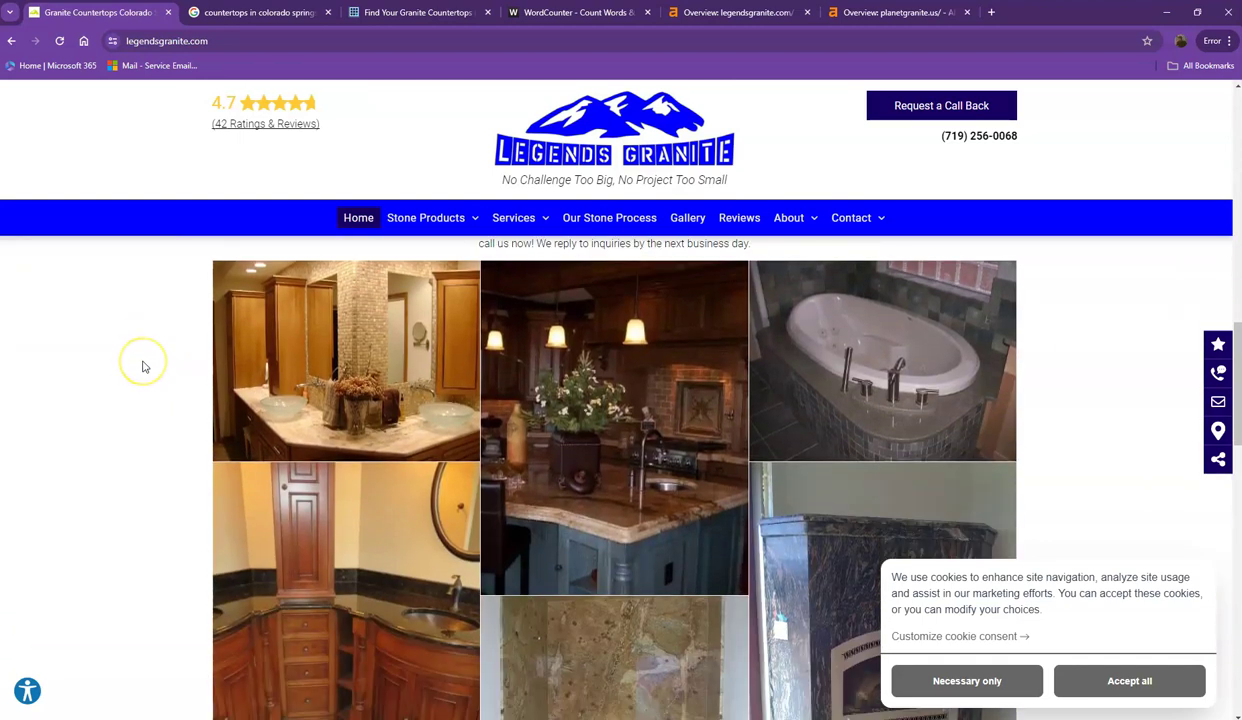
pyautogui.scroll(-1, 142, 362)
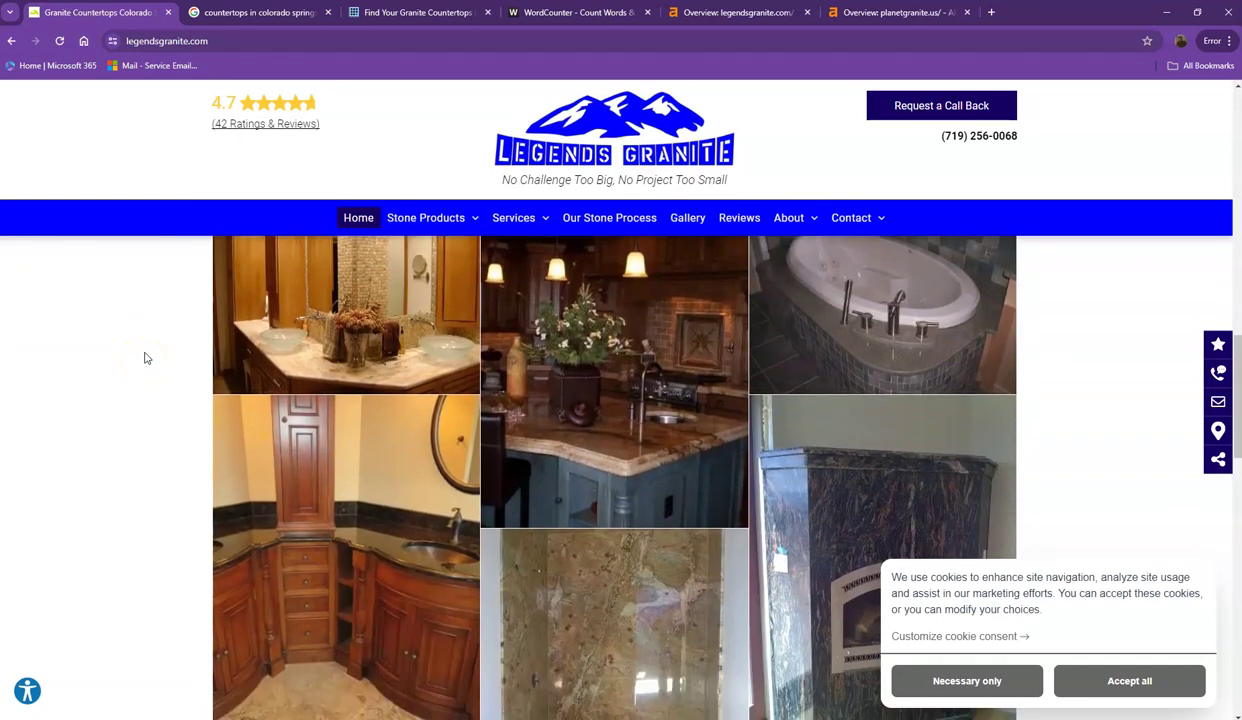
pyautogui.scroll(-2, 145, 357)
pyautogui.scroll(-3, 147, 353)
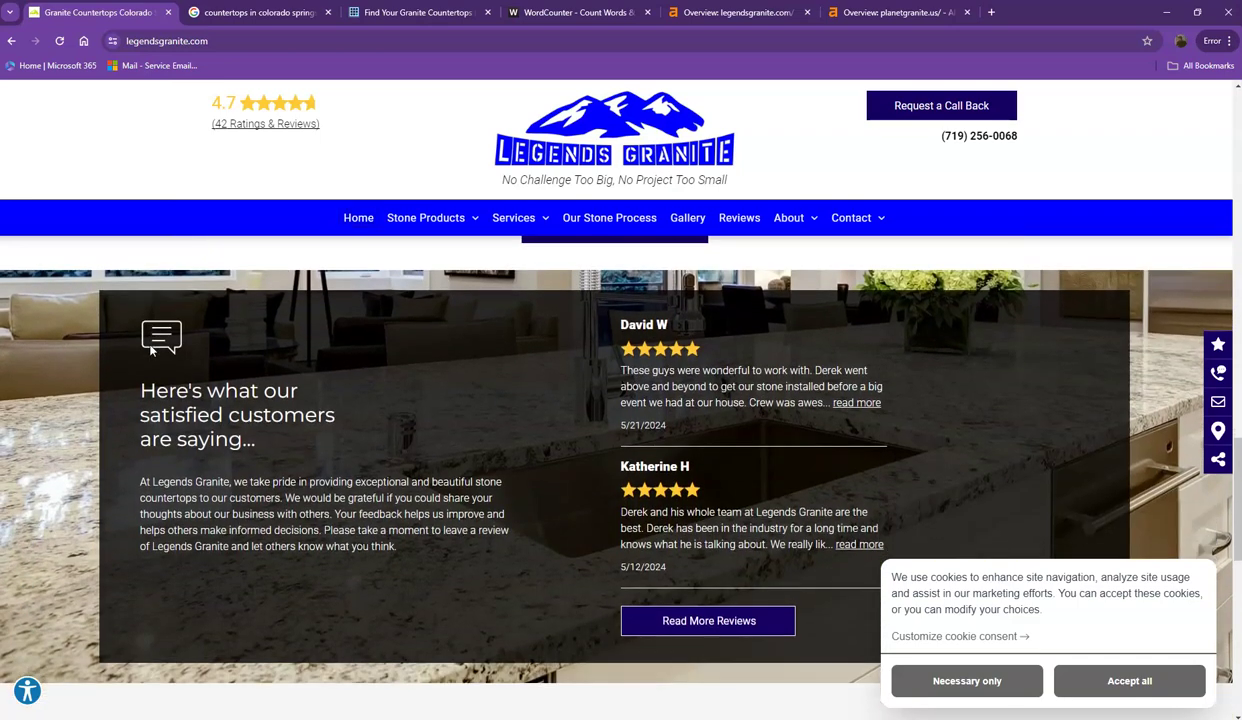